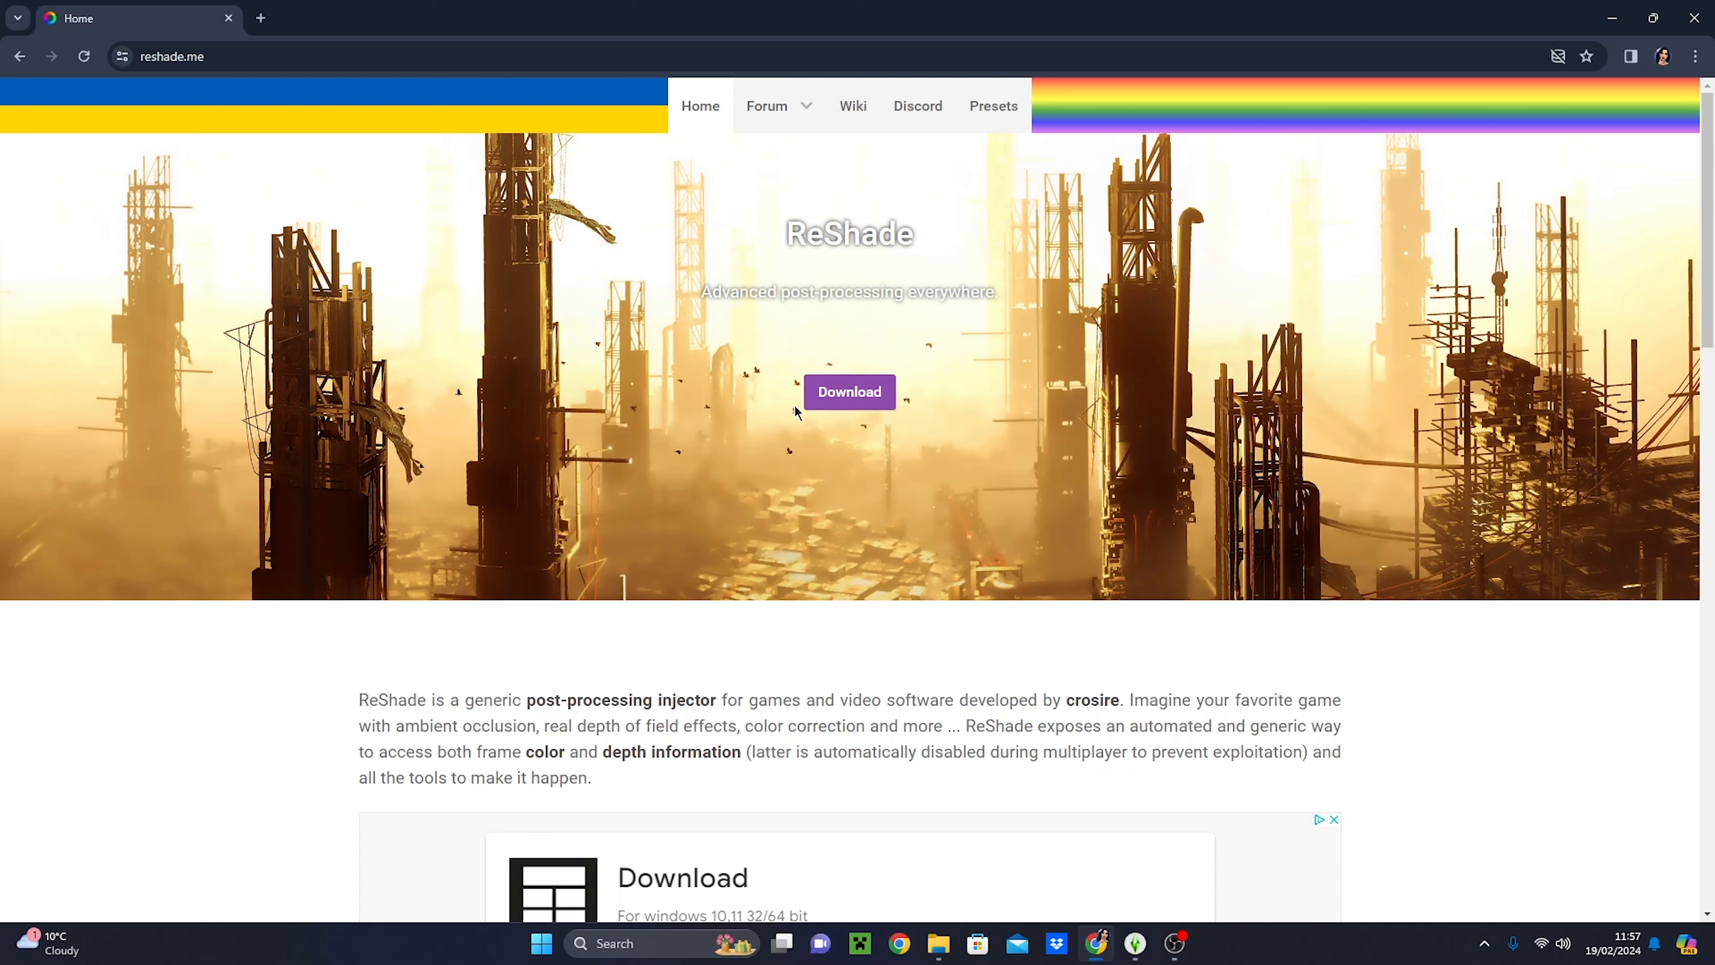
- Download the ReShade 6.0.1 installer without add-on support from the reshade.me download section
click(849, 391)
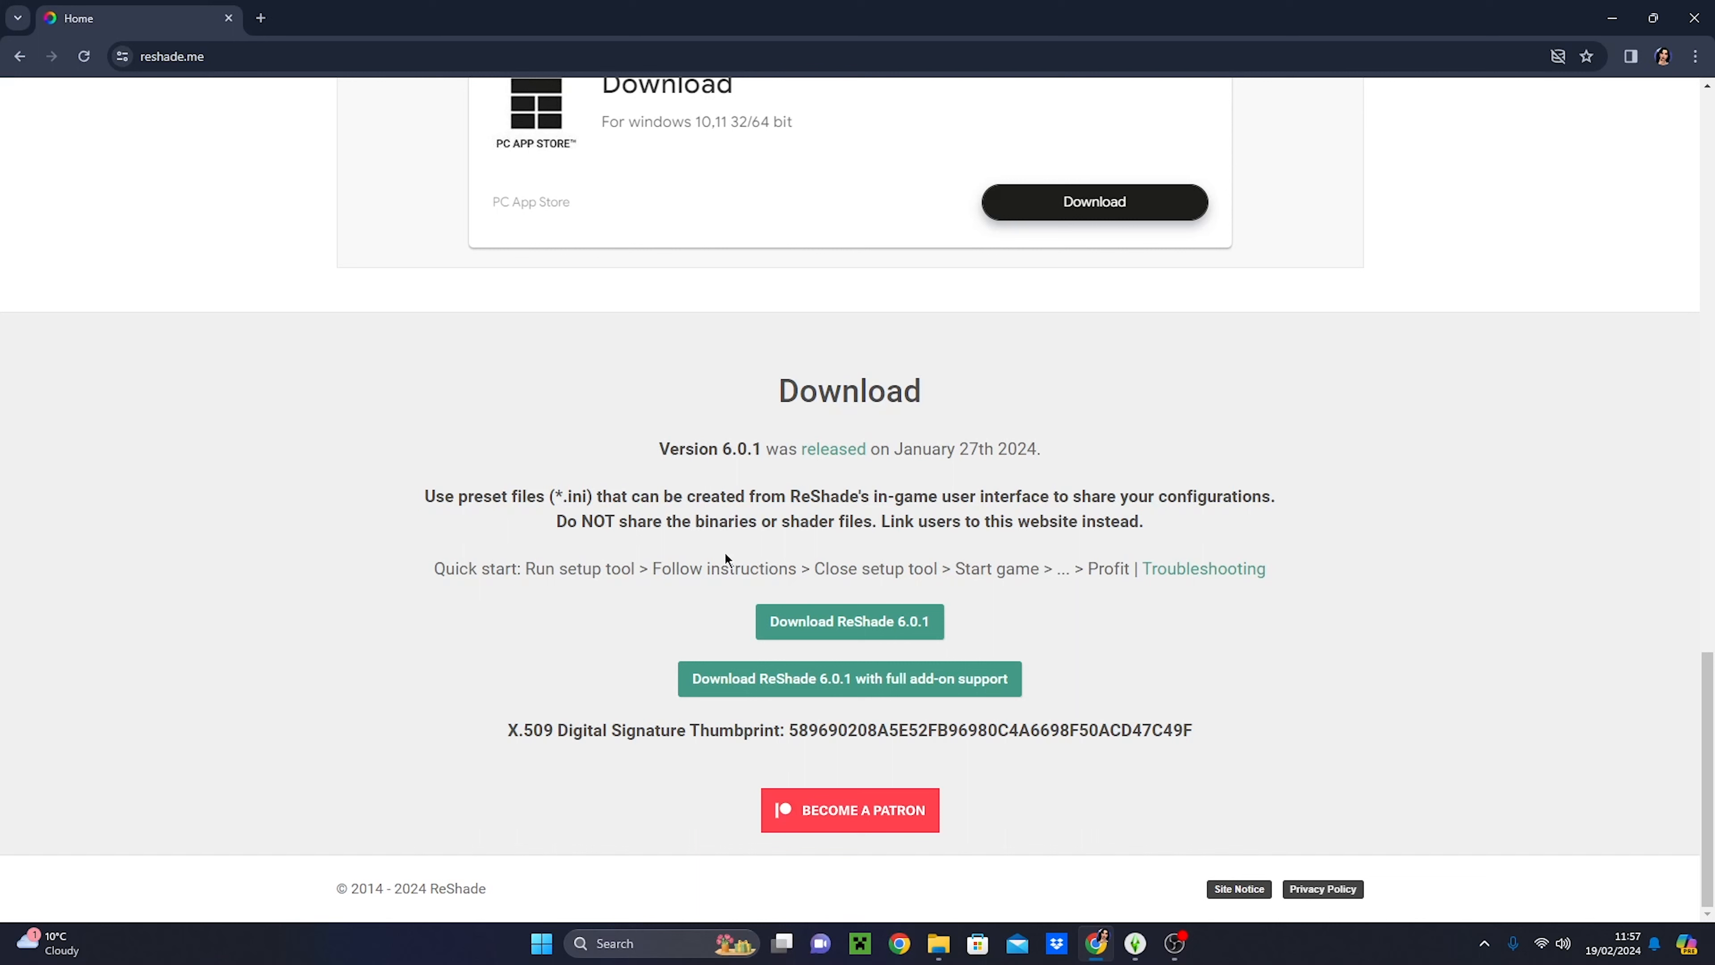
drag(695, 450, 1078, 448)
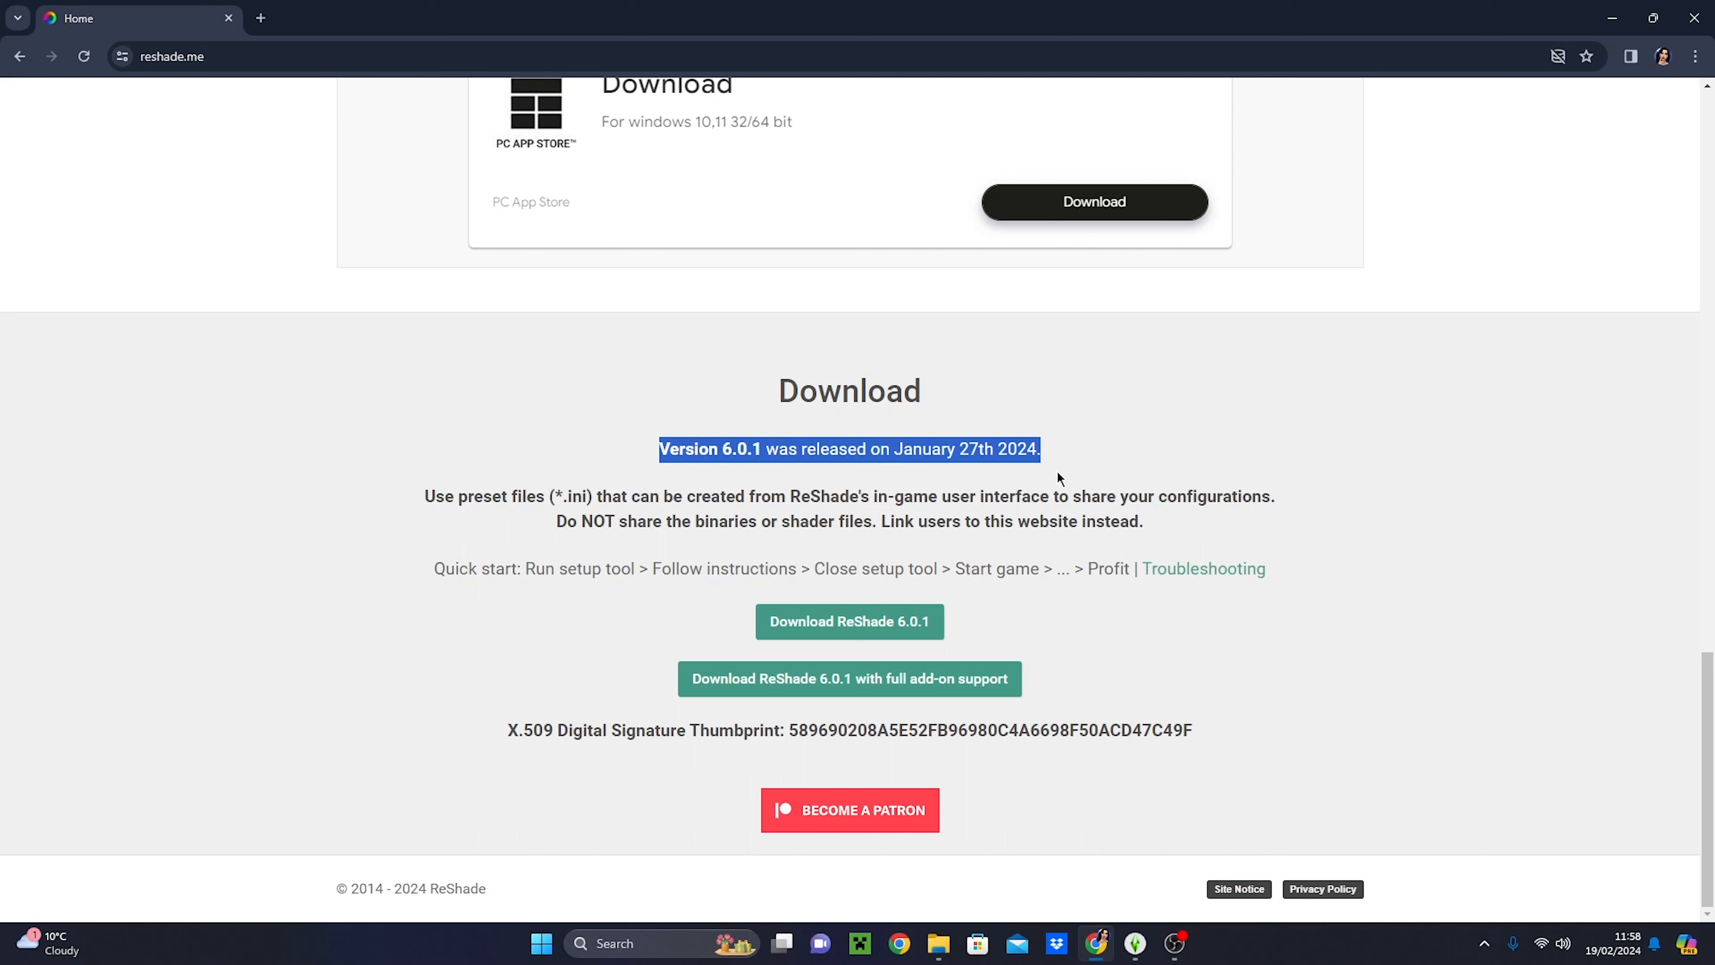
click(1074, 639)
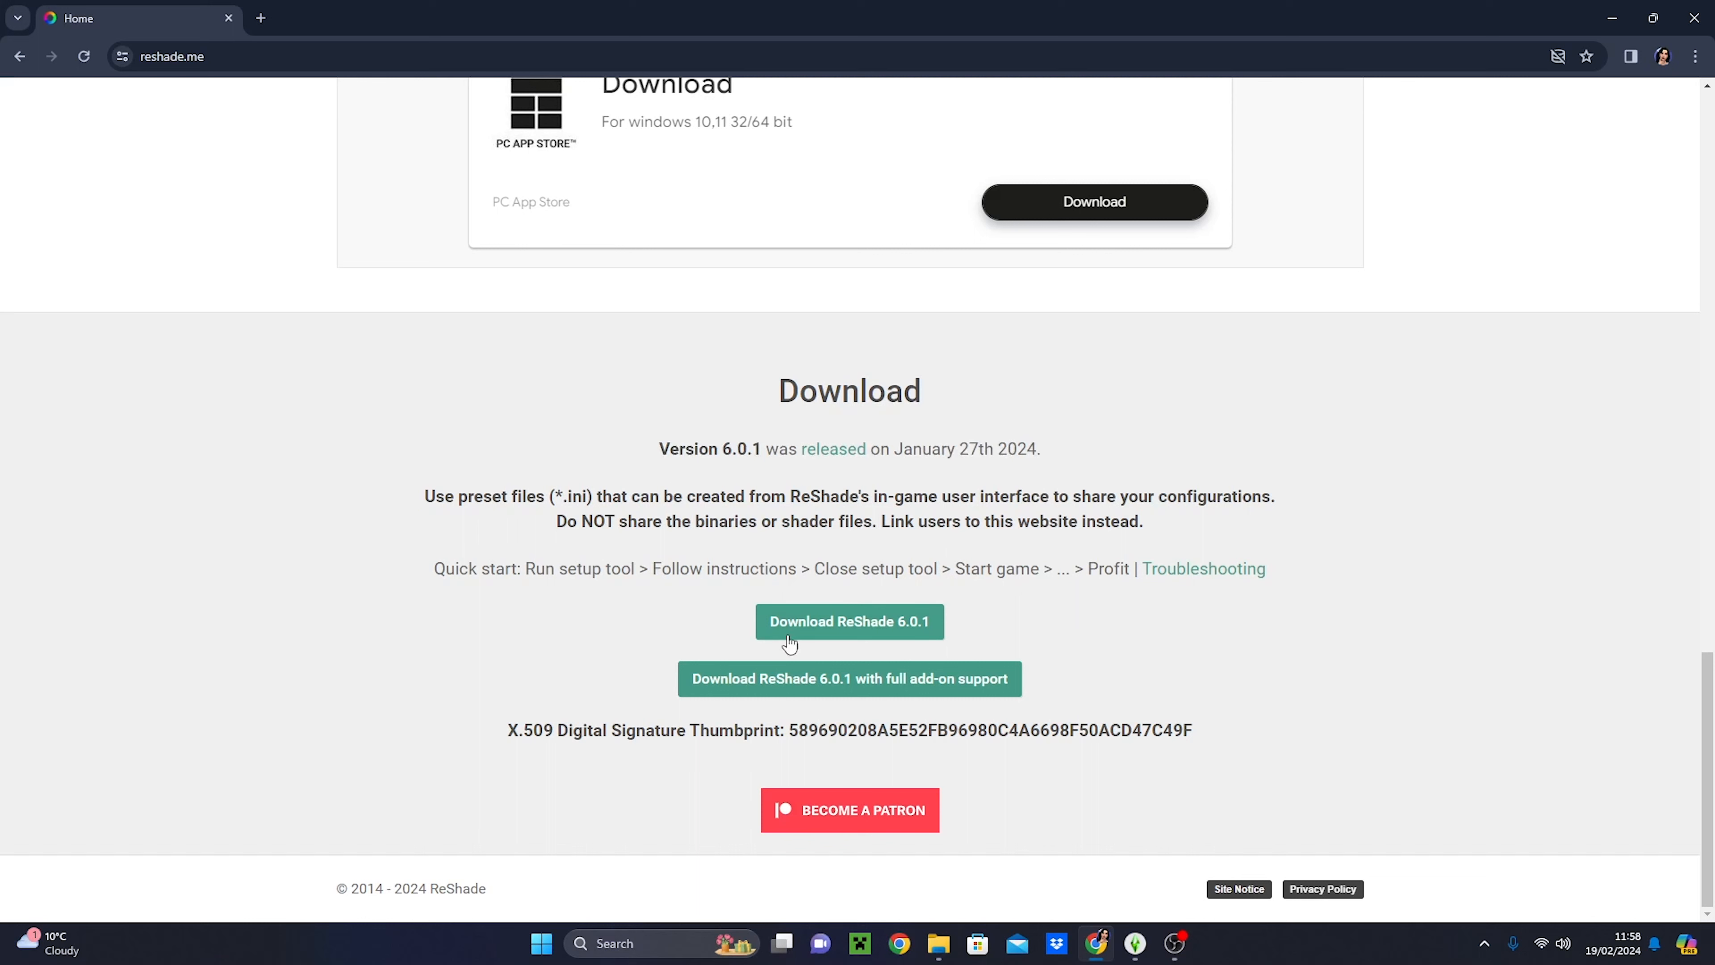
click(866, 639)
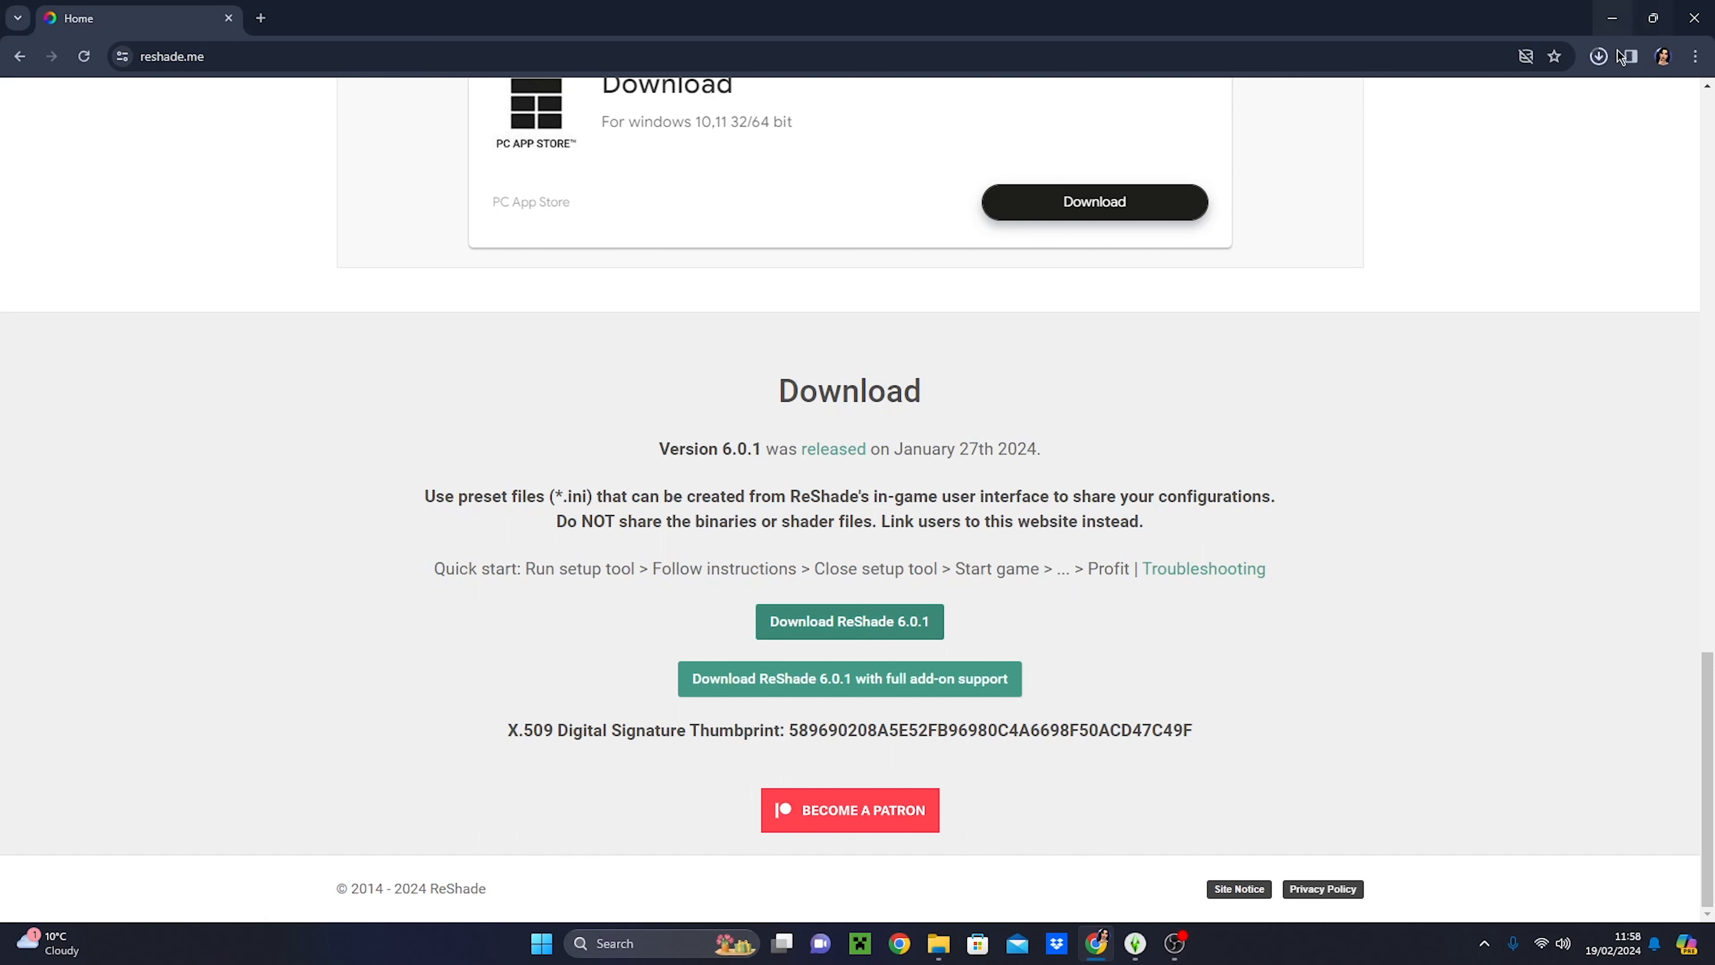
- Launch the downloaded ReShade_Setup_6.0.1.exe and look through its list of detected games
click(1601, 59)
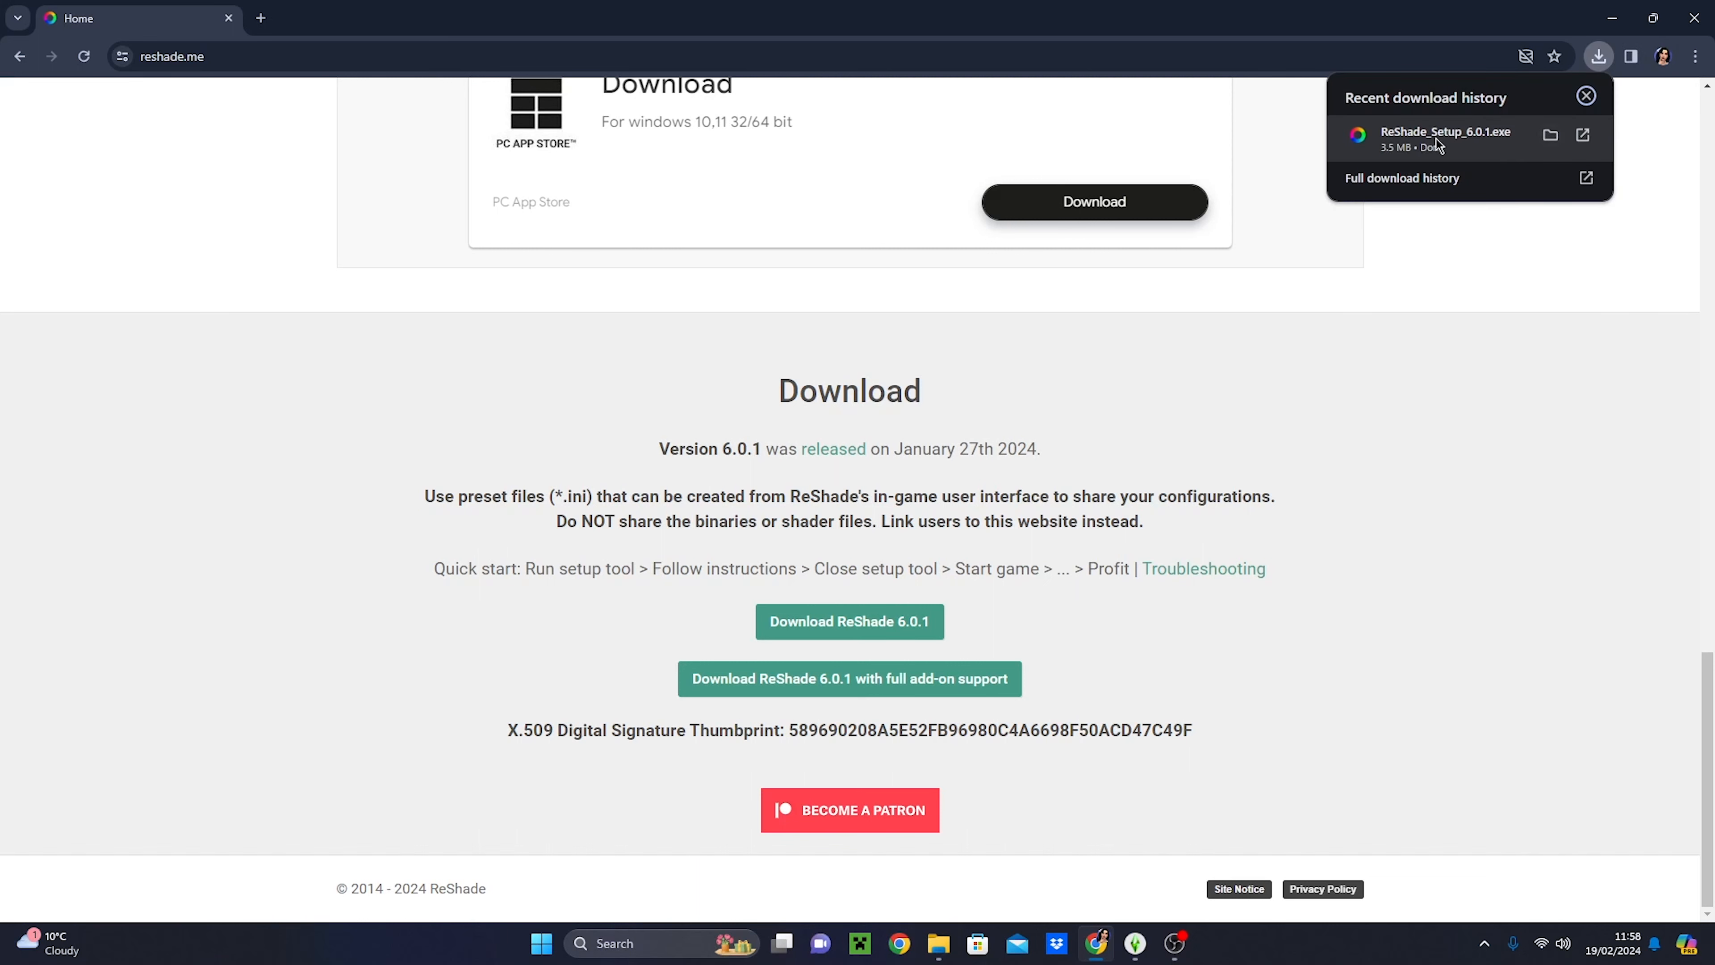
click(1464, 138)
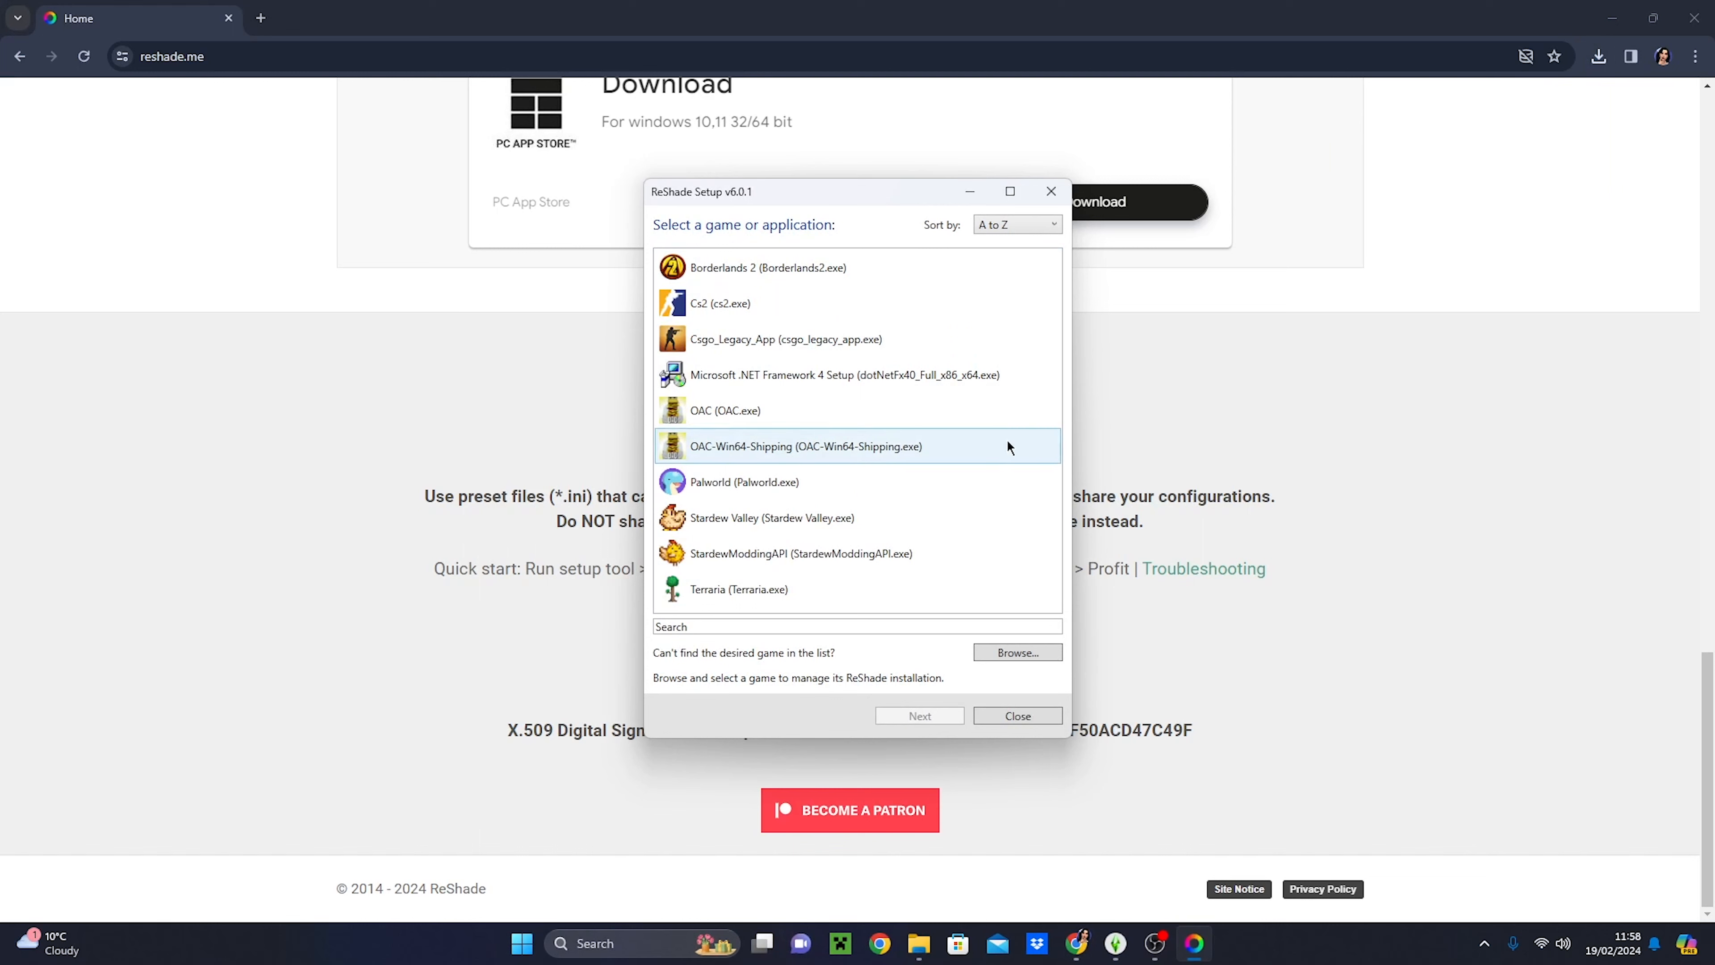
drag(1054, 409, 1056, 448)
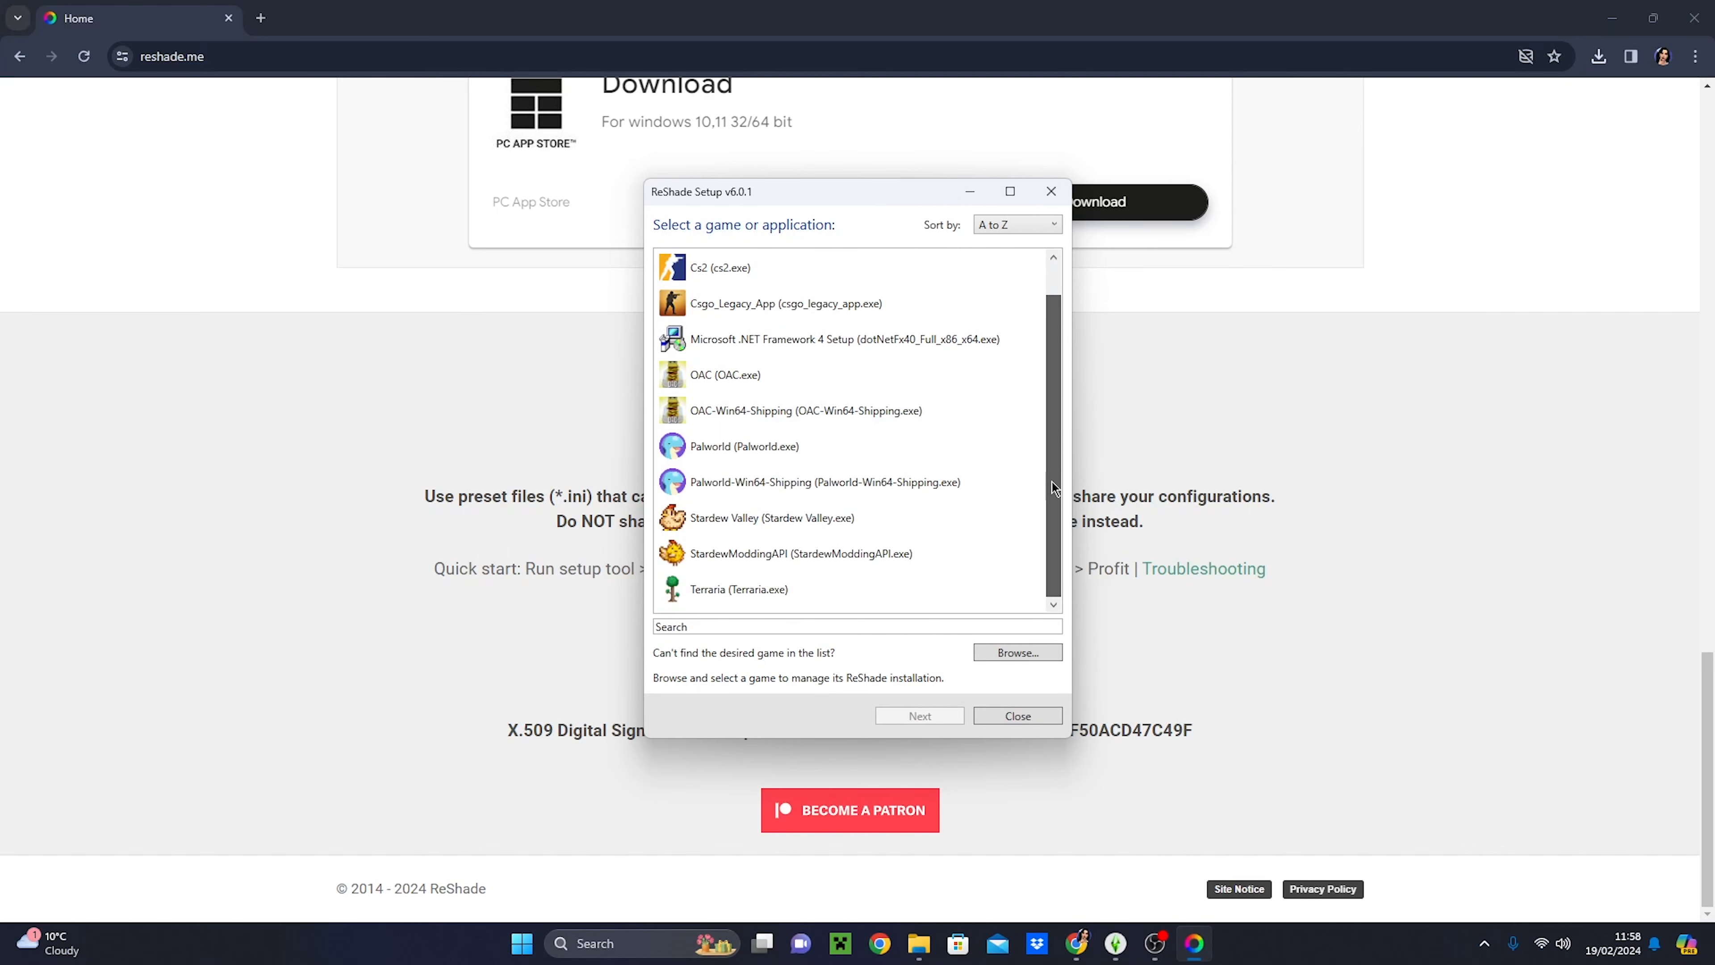
drag(1043, 550, 1033, 333)
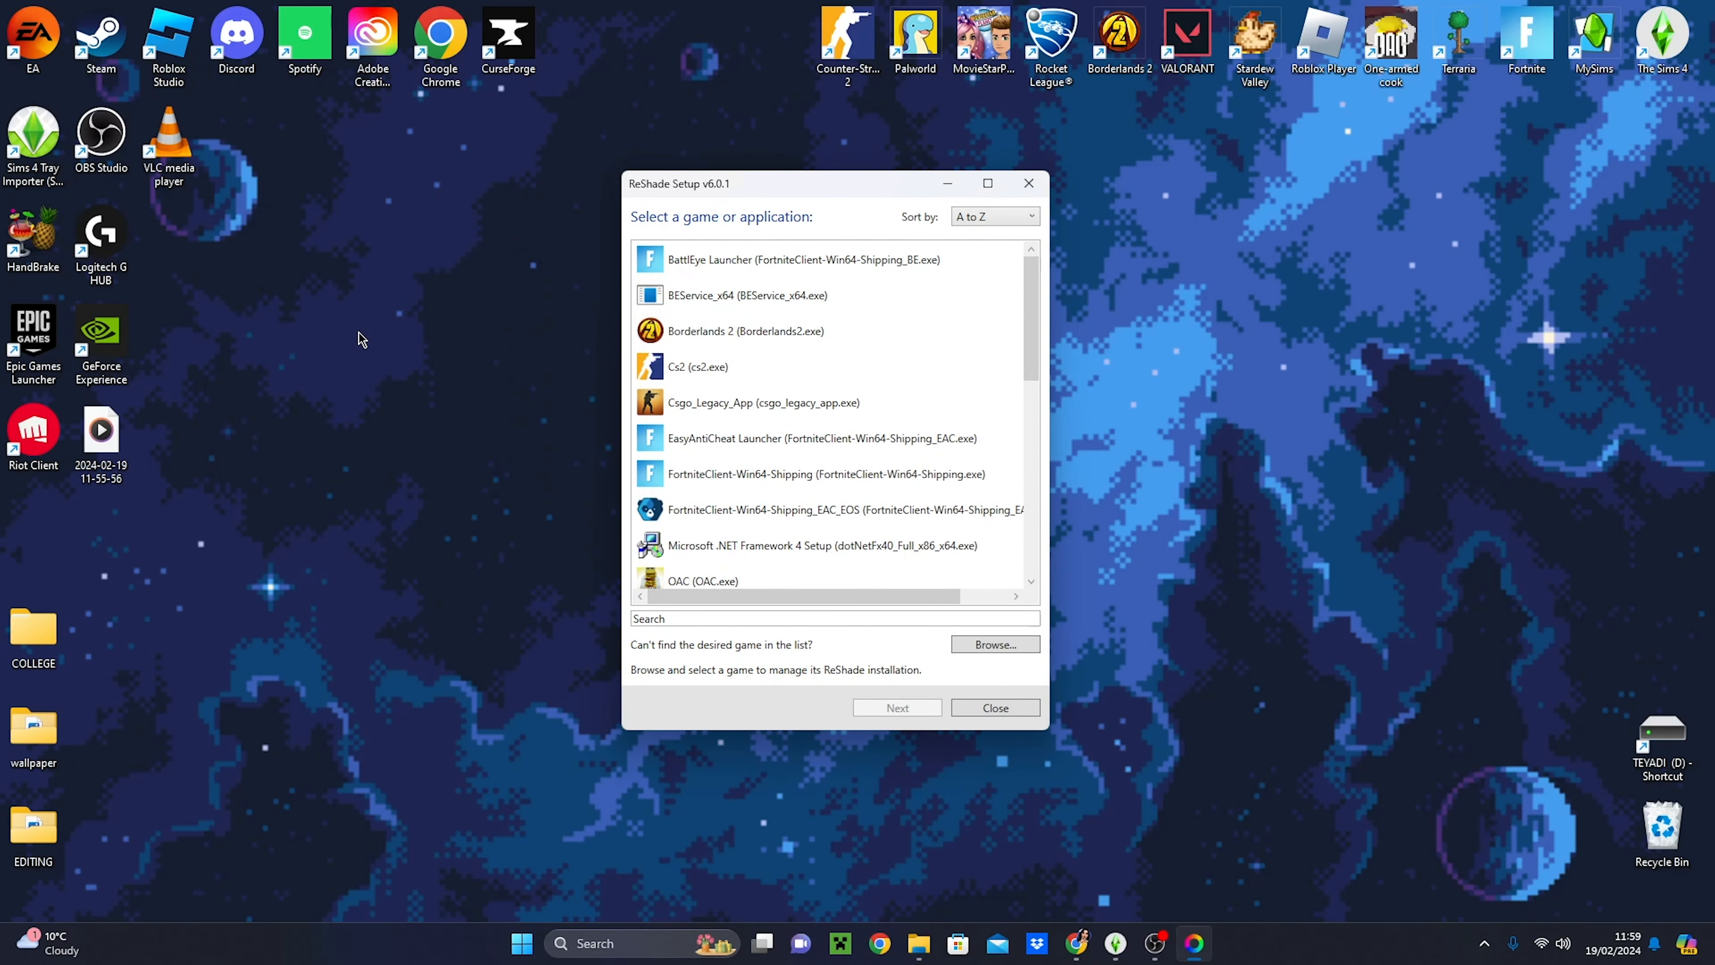
- Open the file location of The Sims 4 from its desktop shortcut and copy the Bin folder's path
click(1017, 647)
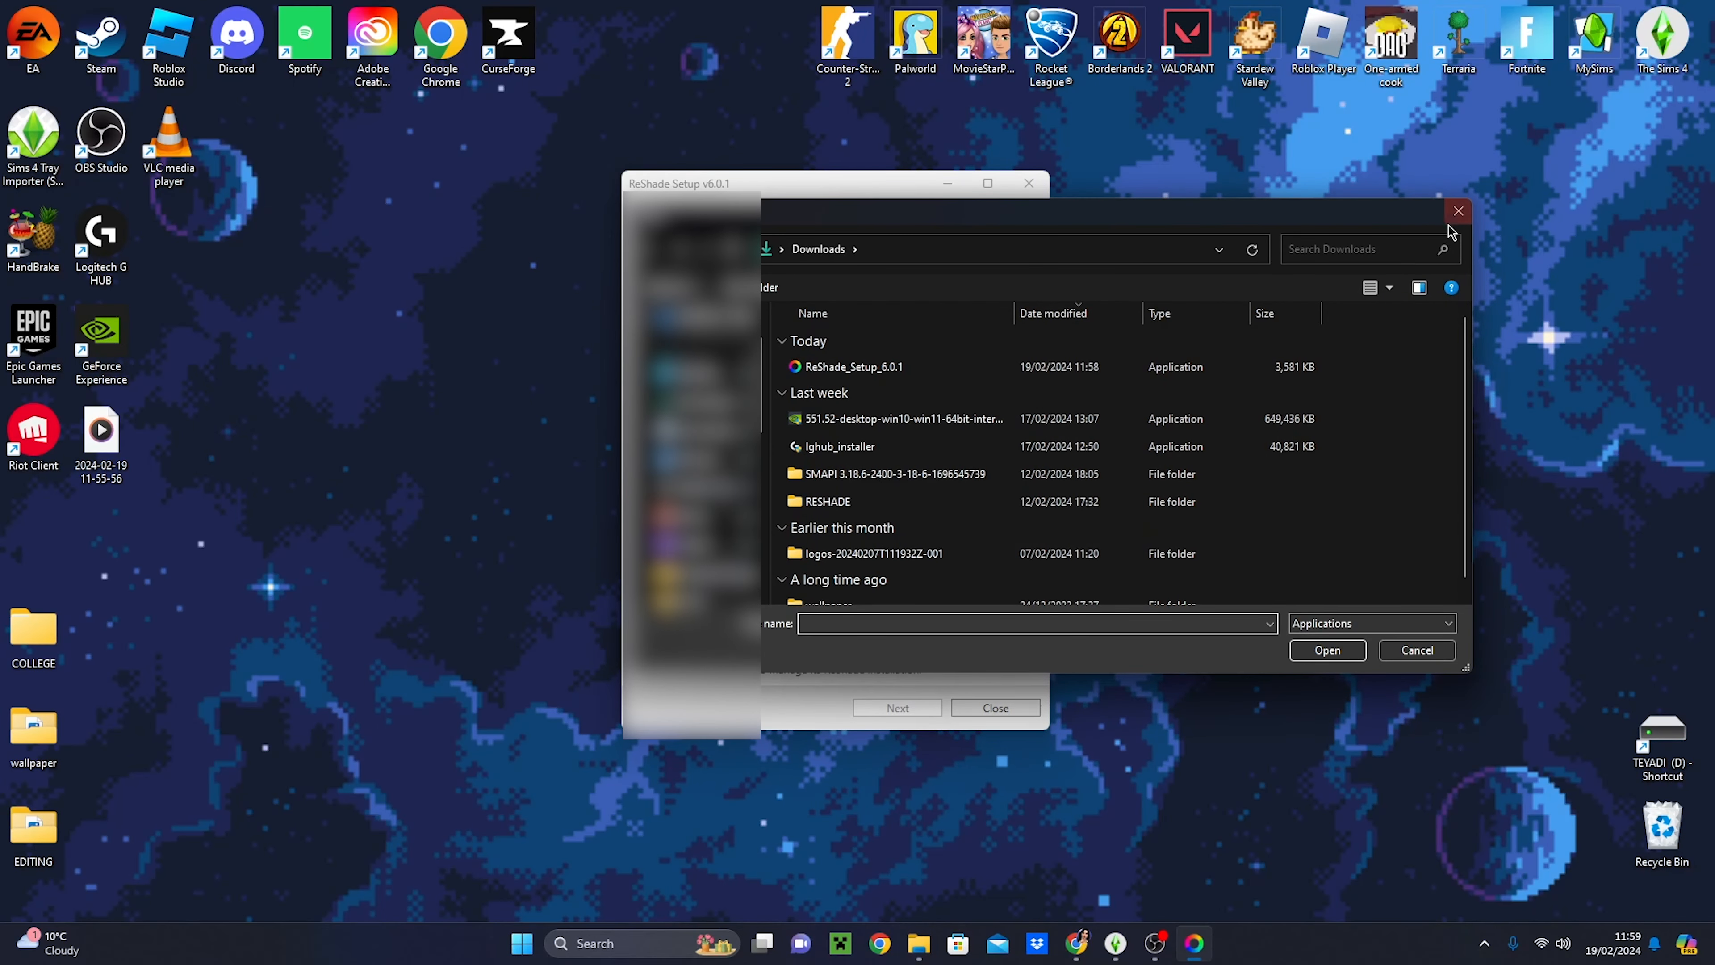
click(1455, 213)
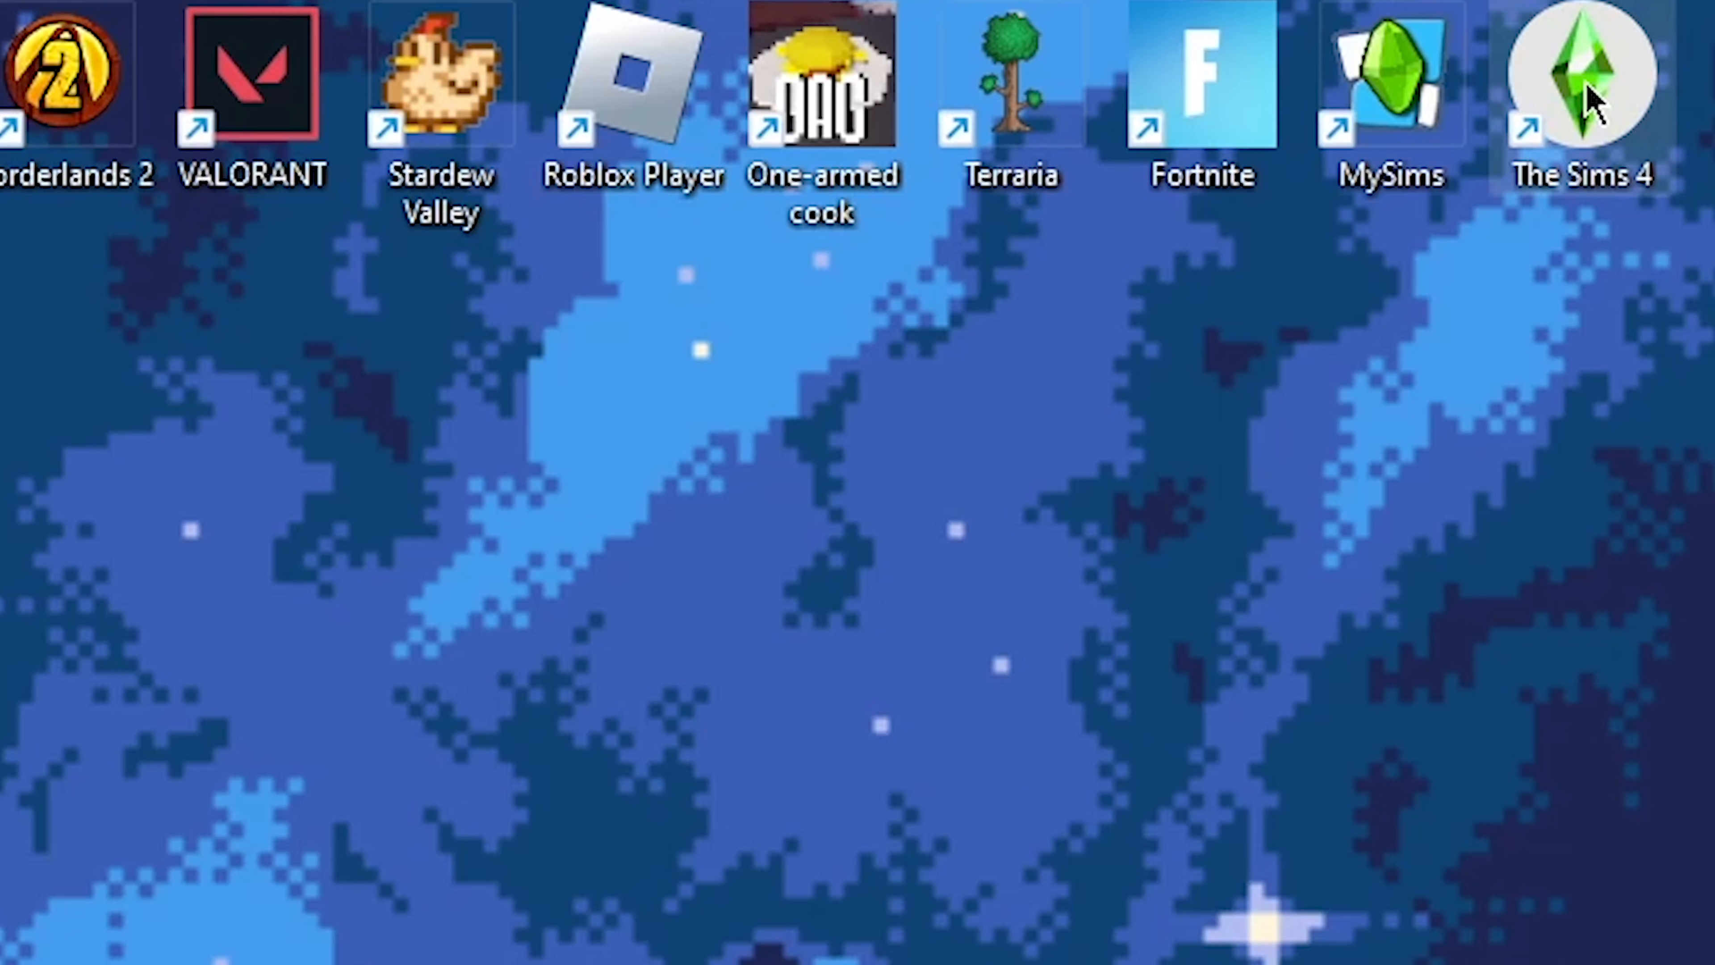
right_click(1663, 43)
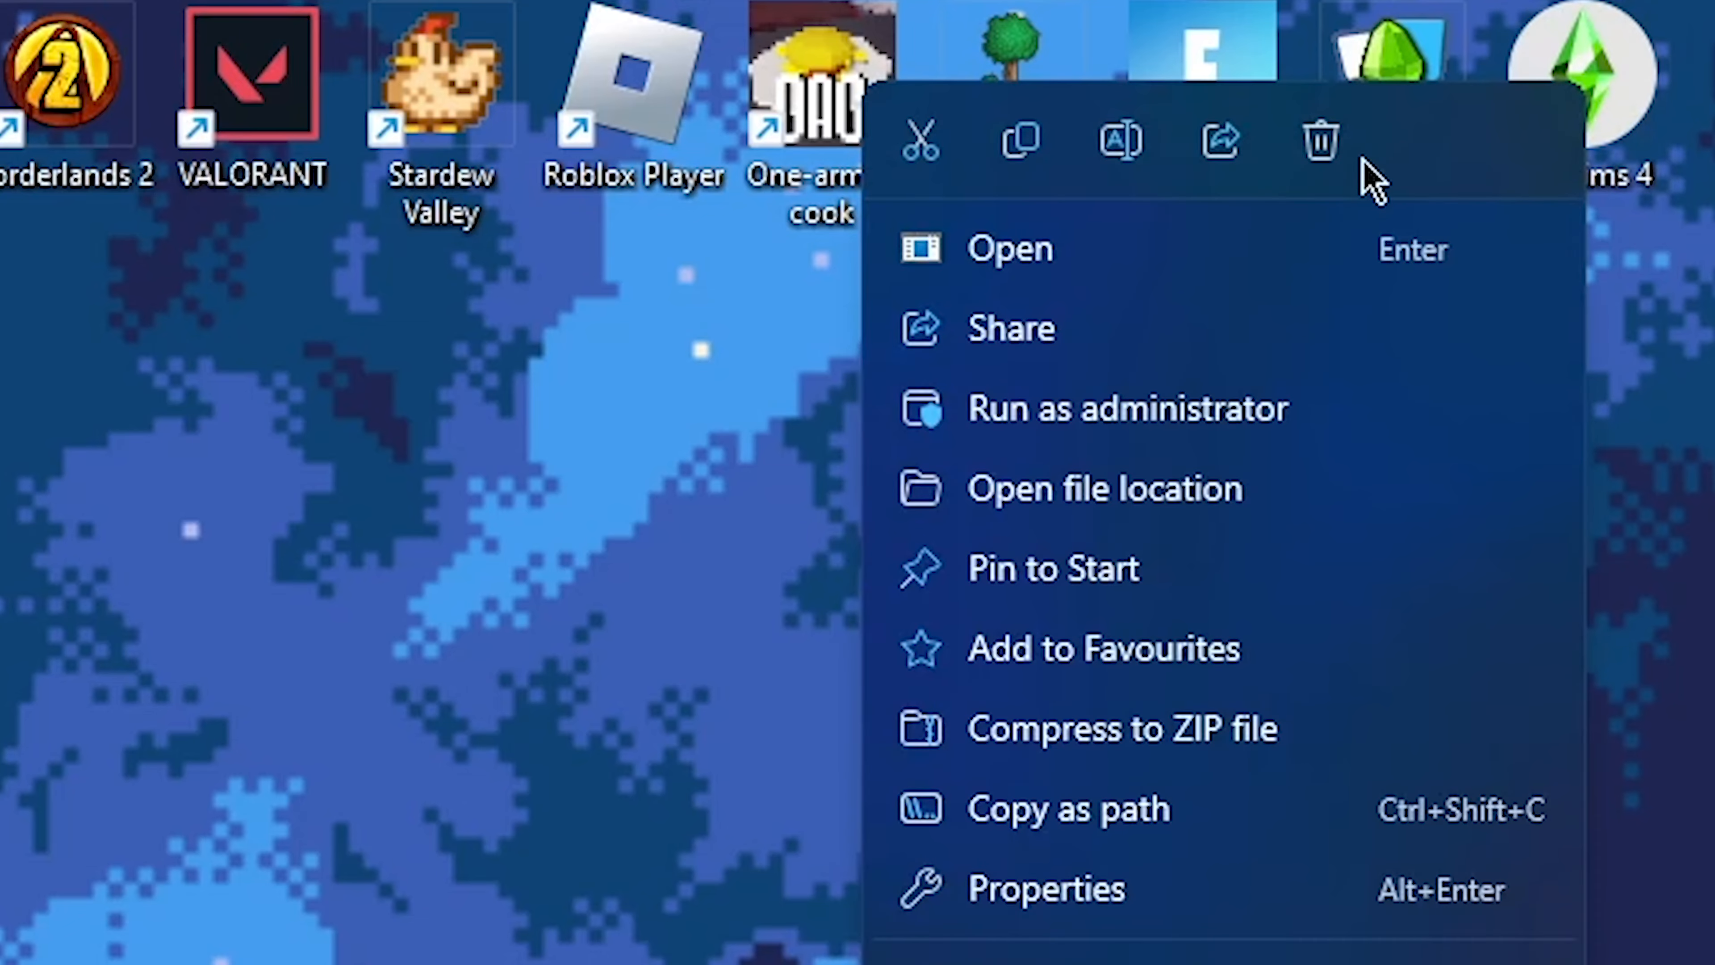
click(1058, 493)
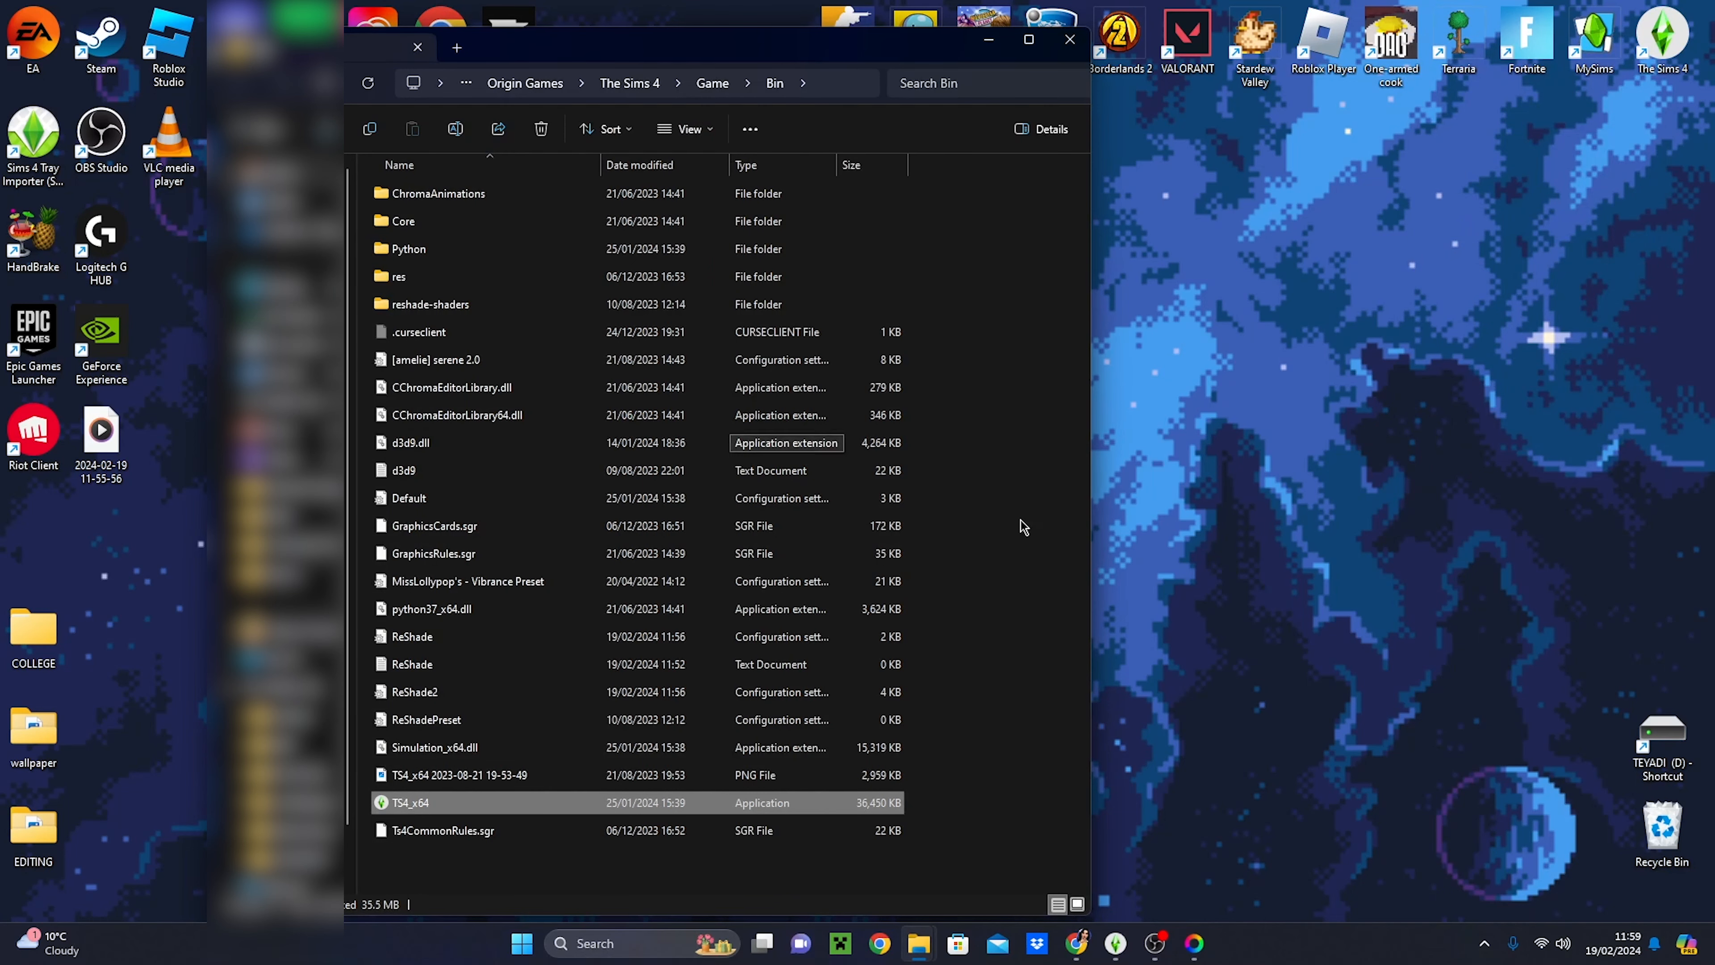
click(850, 83)
key(ctrl+c)
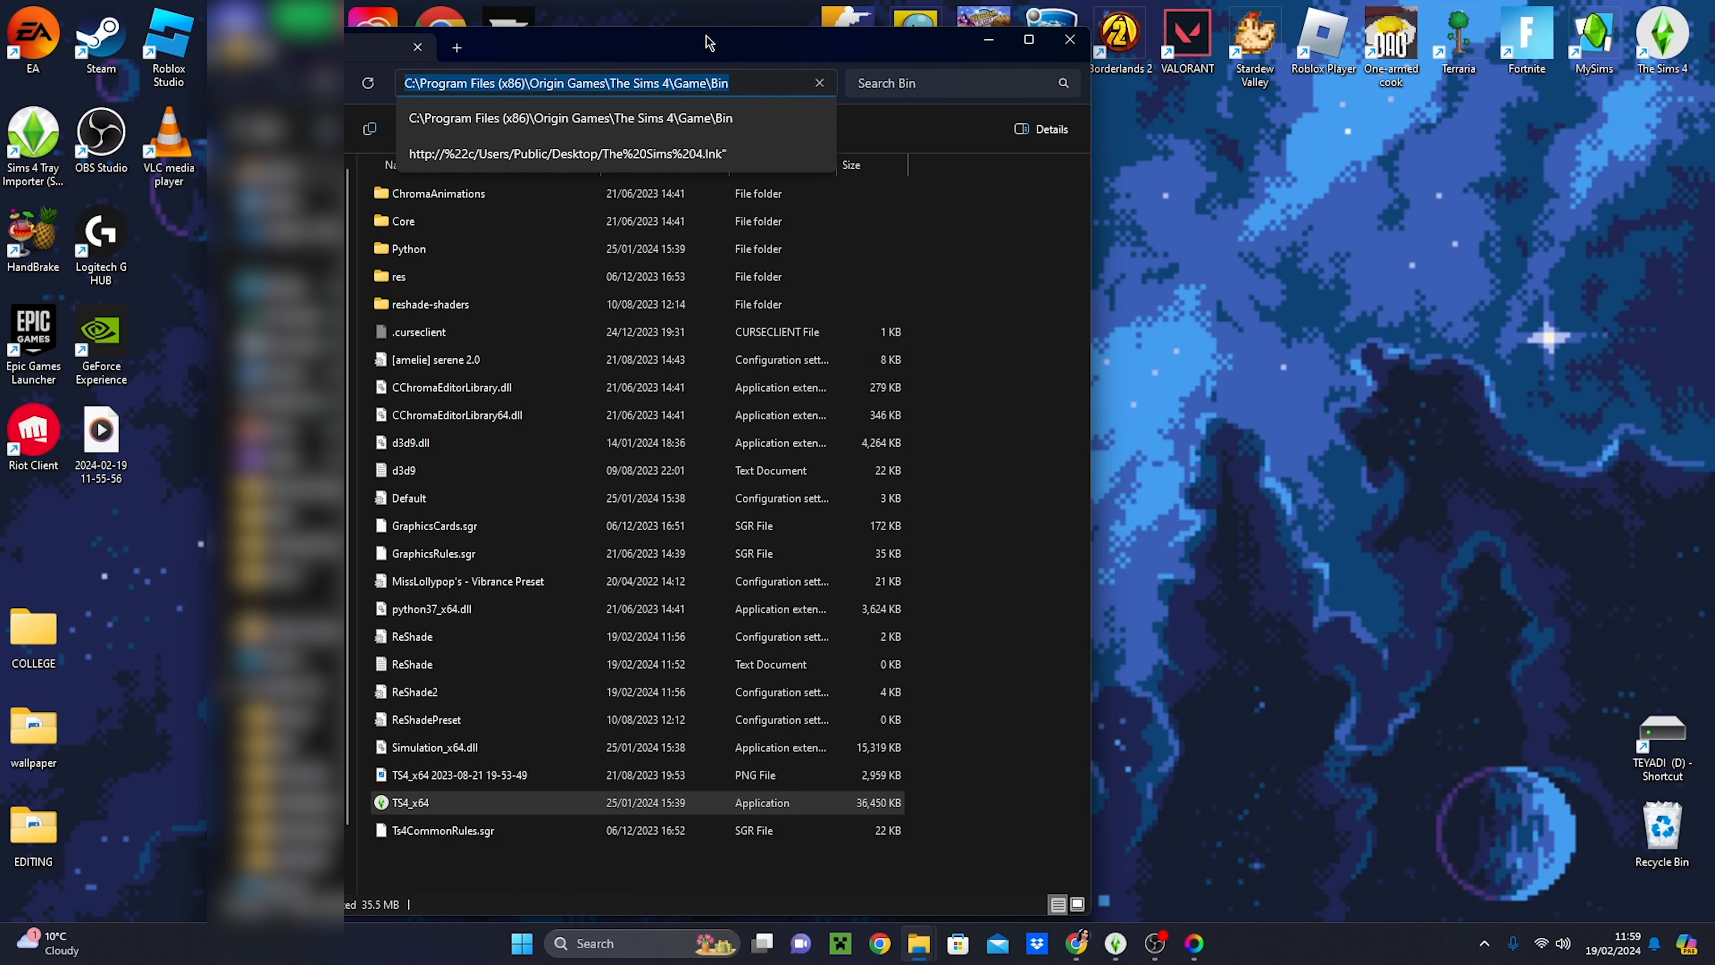
click(986, 42)
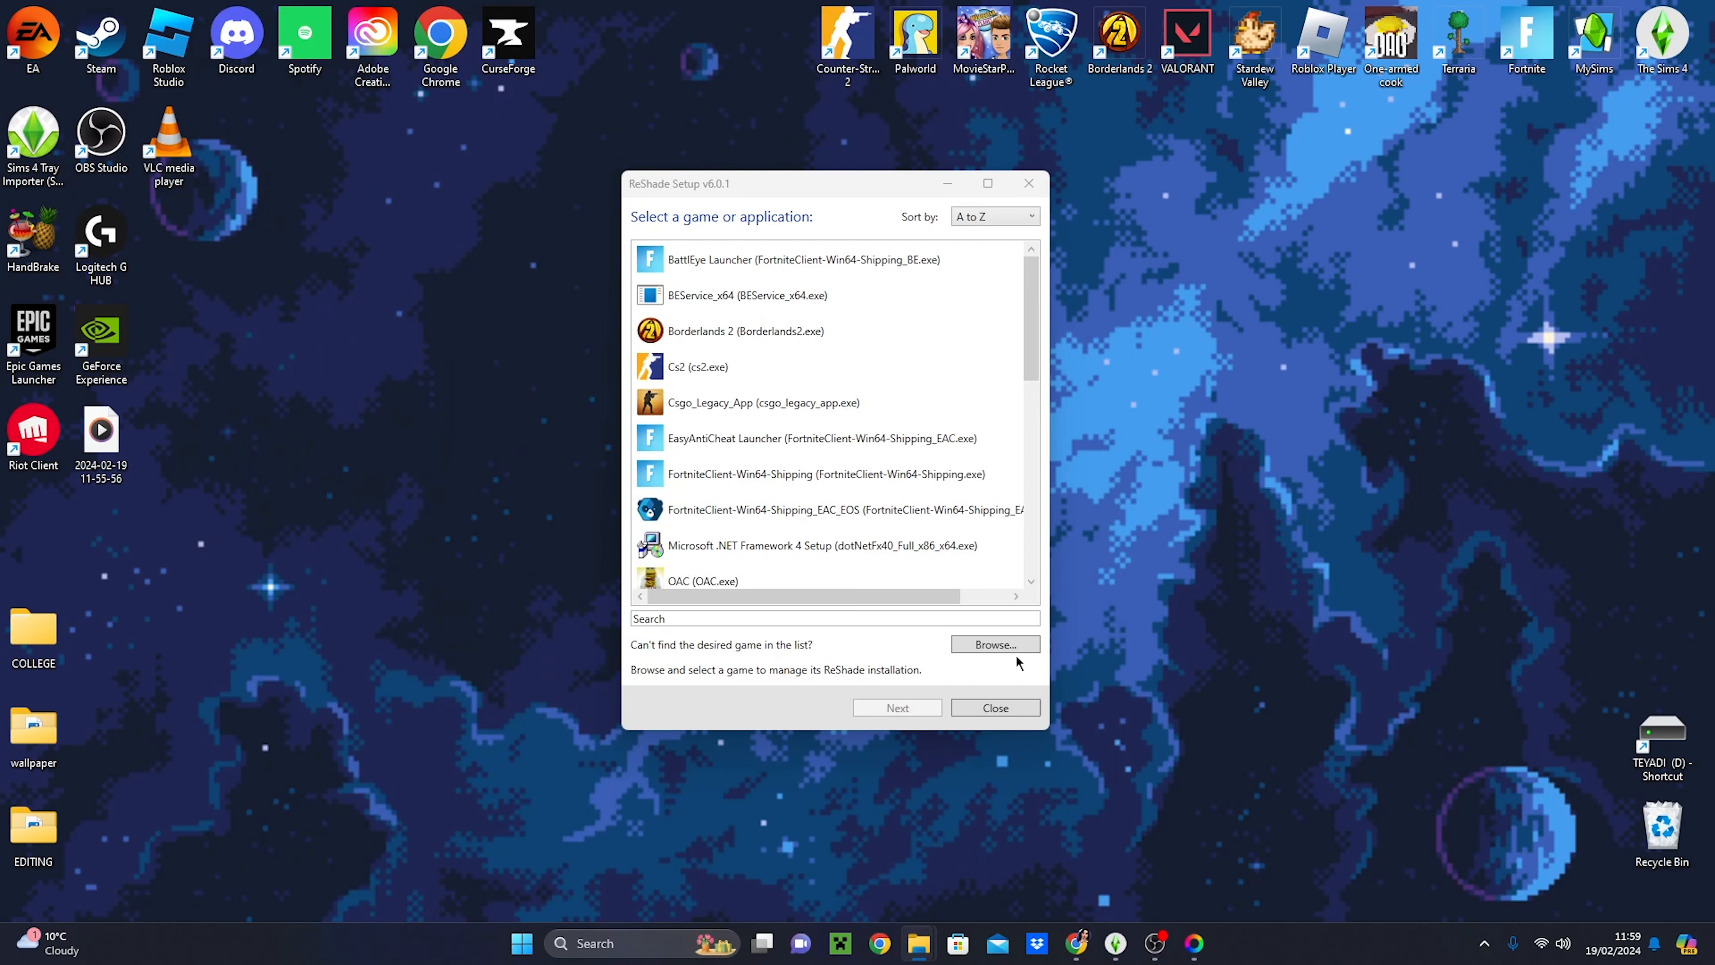
- Browse to C:\Program Files (x86)\Origin Games\The Sims 4\Game\Bin in ReShade Setup and choose TS4_x64 as the target application
click(1002, 648)
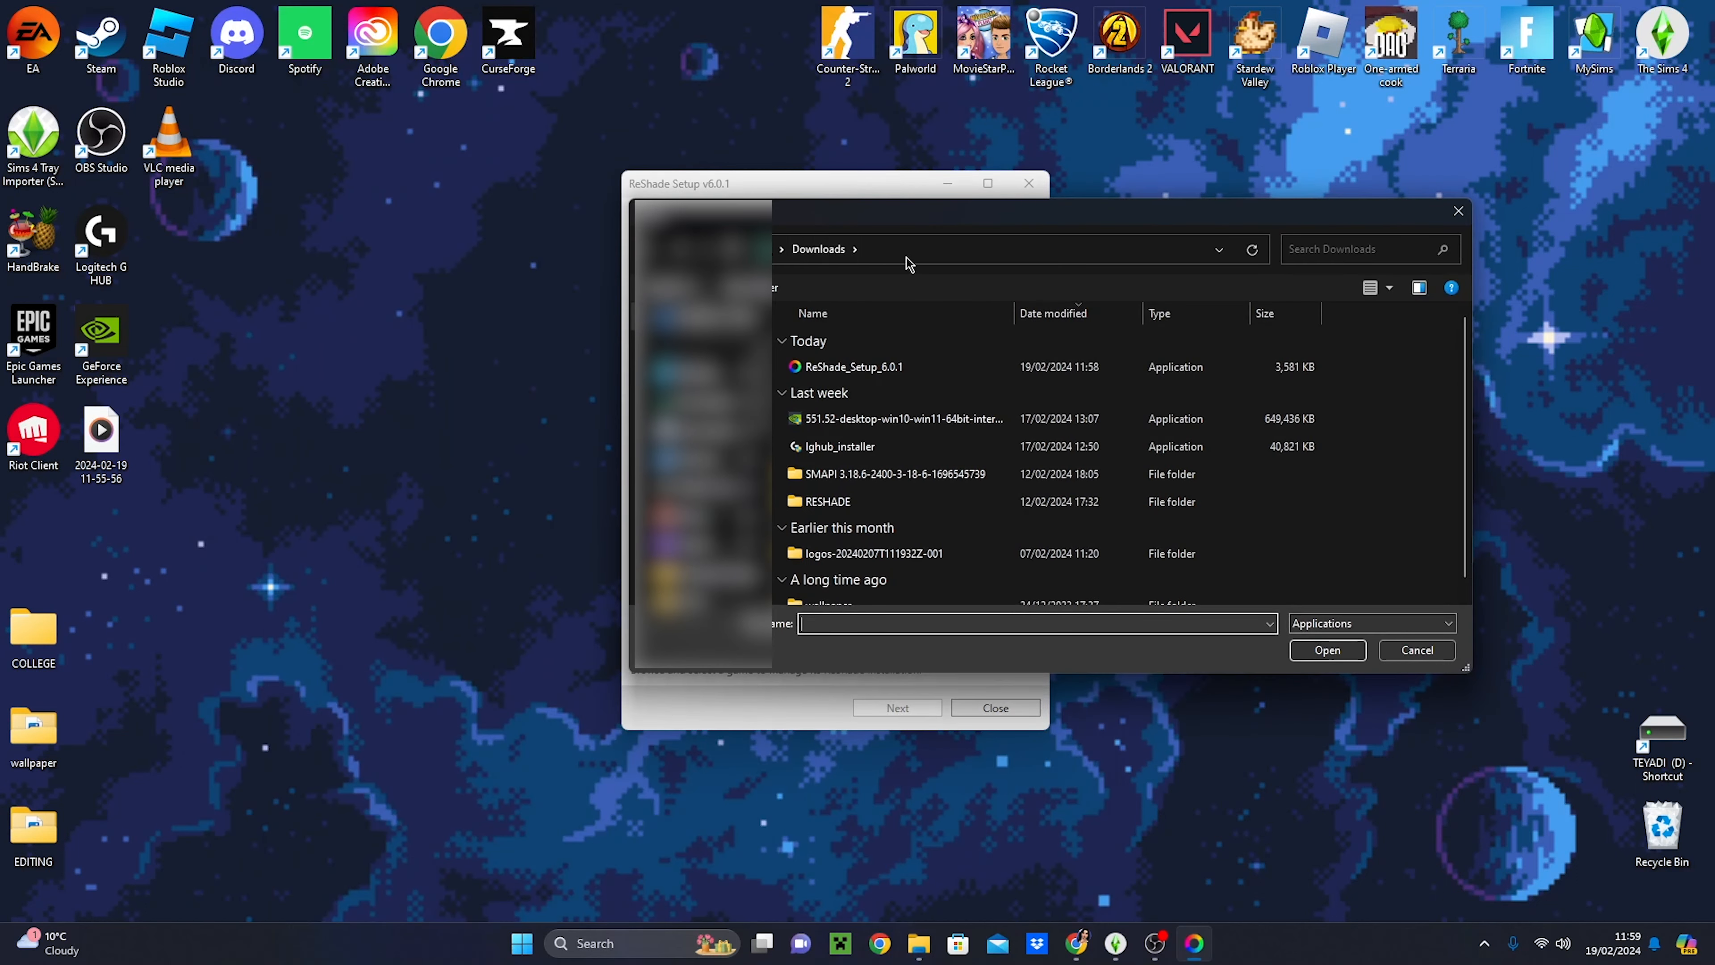
click(936, 249)
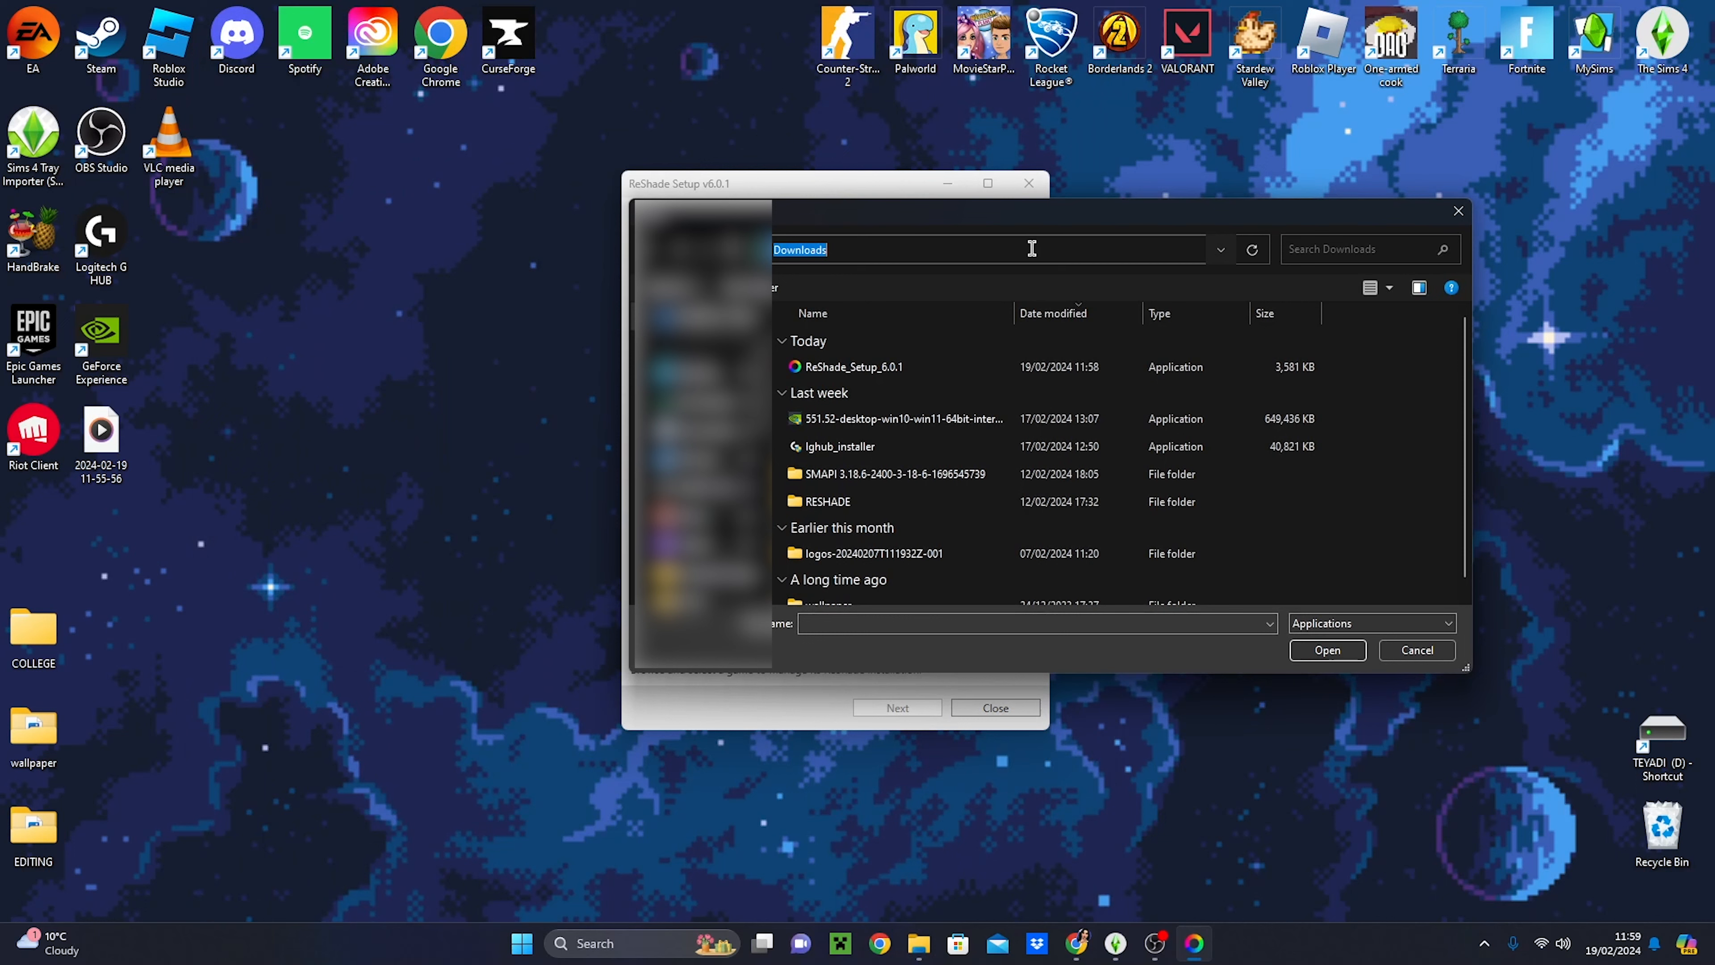
key(ctrl+v)
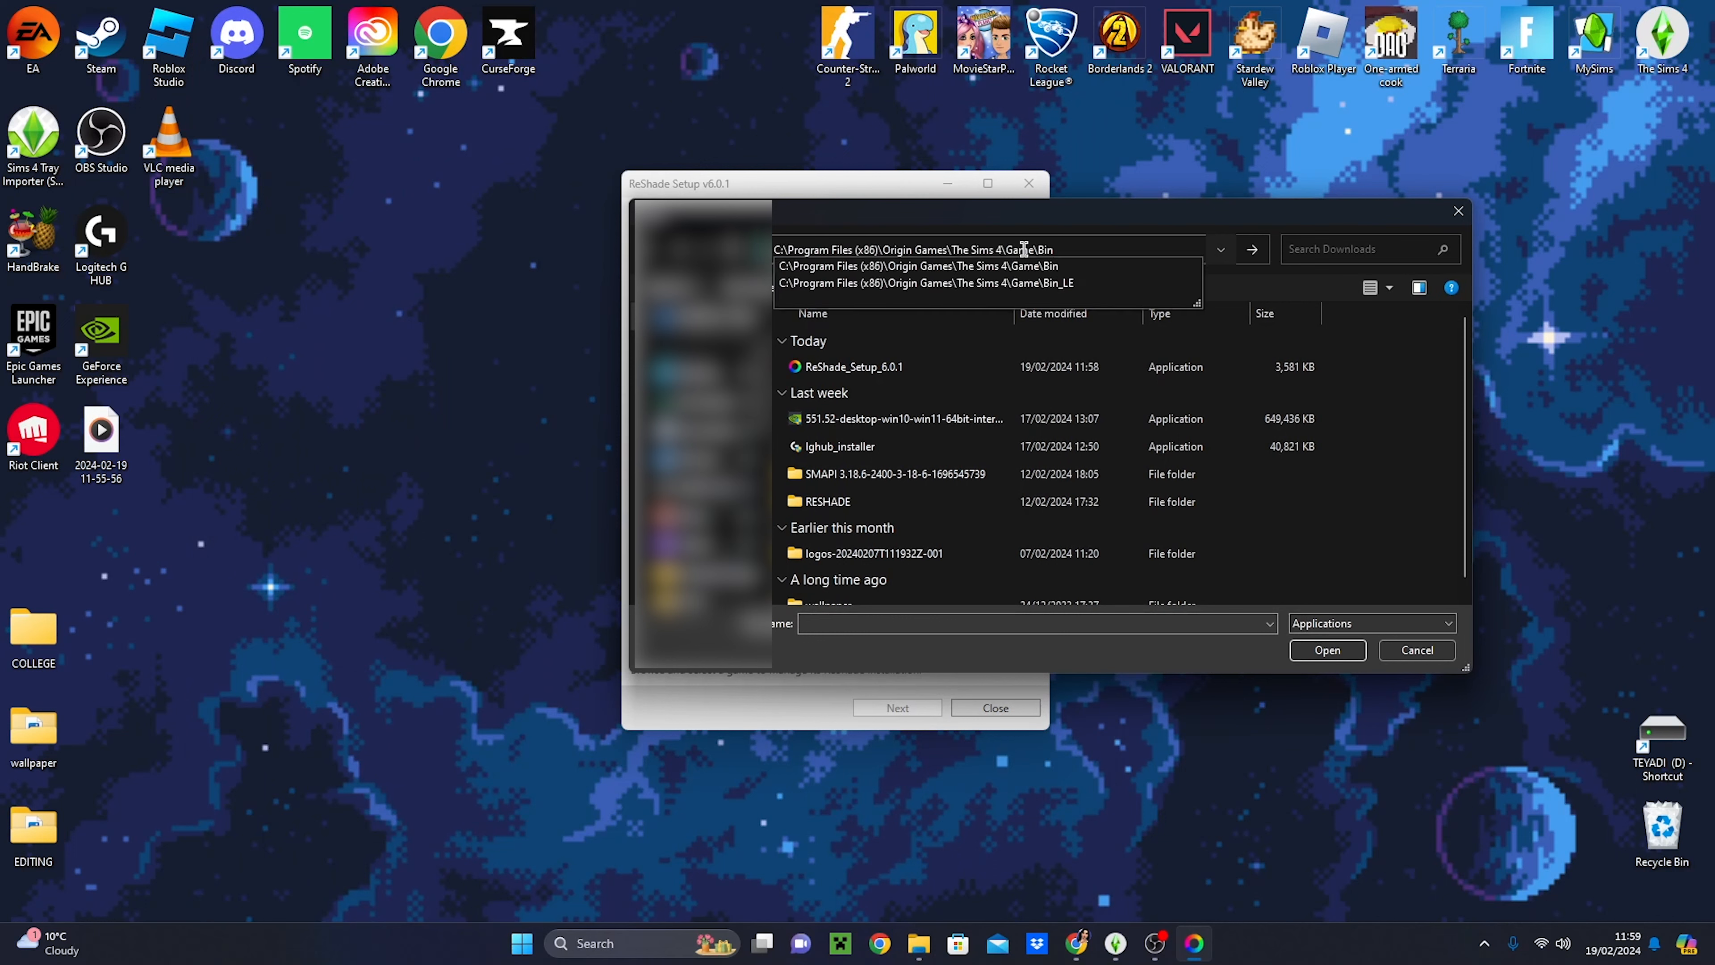
key(Return)
click(856, 481)
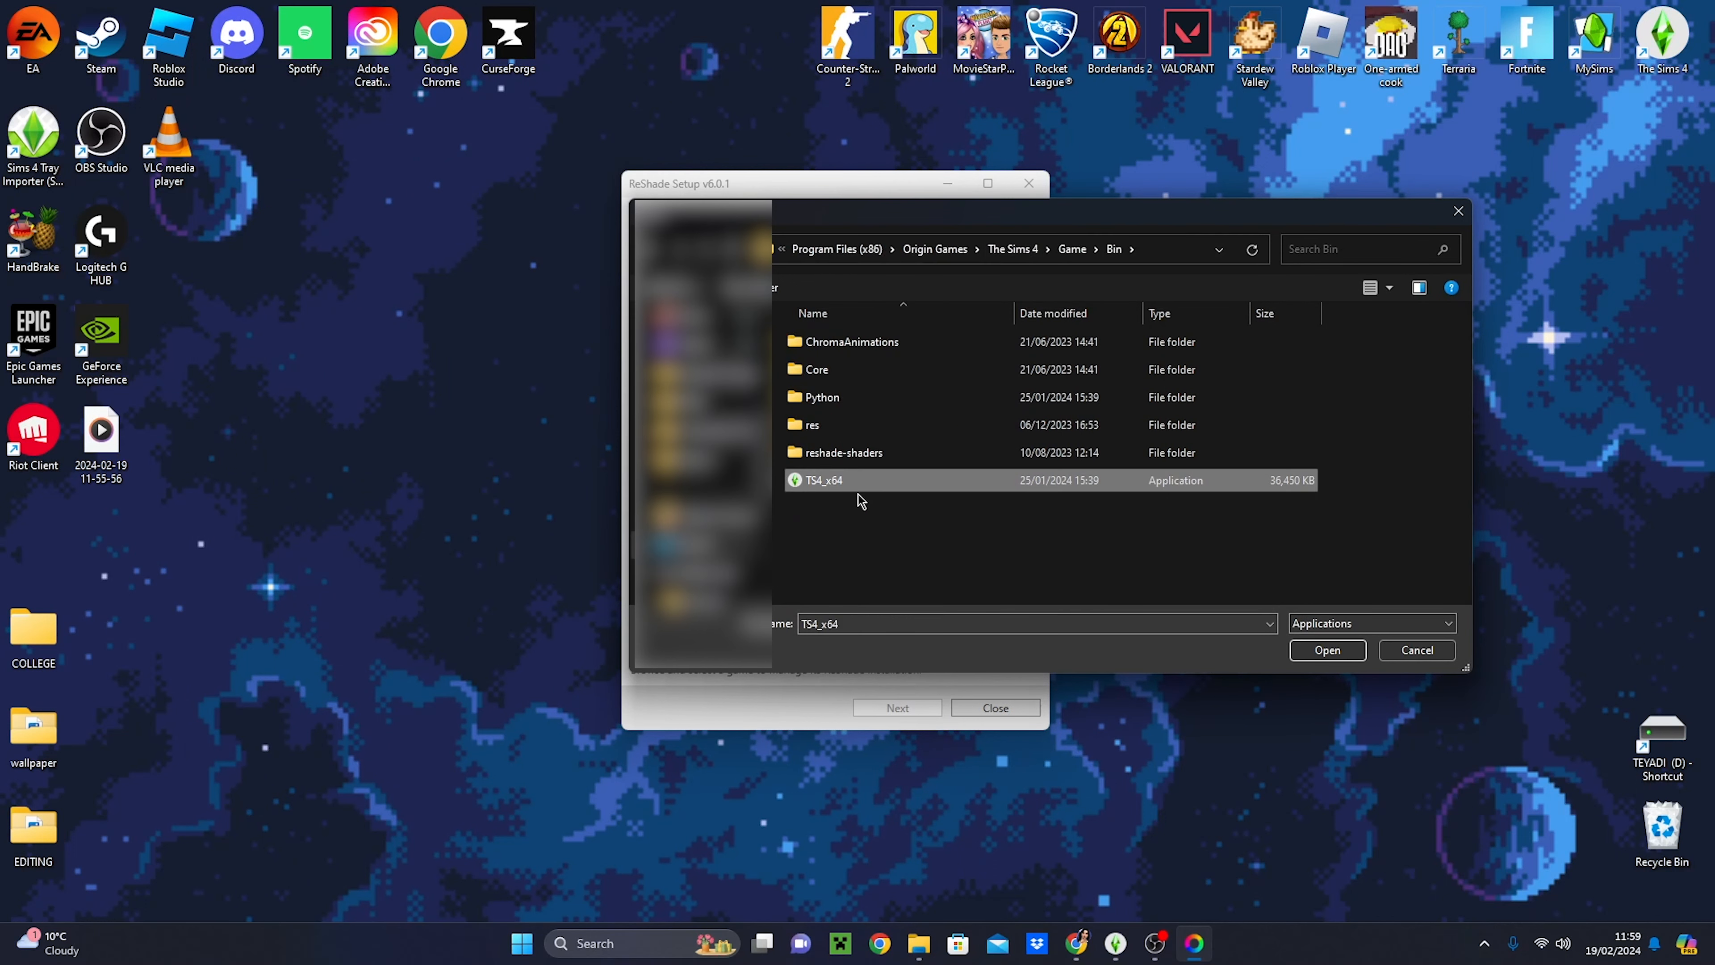
click(1342, 653)
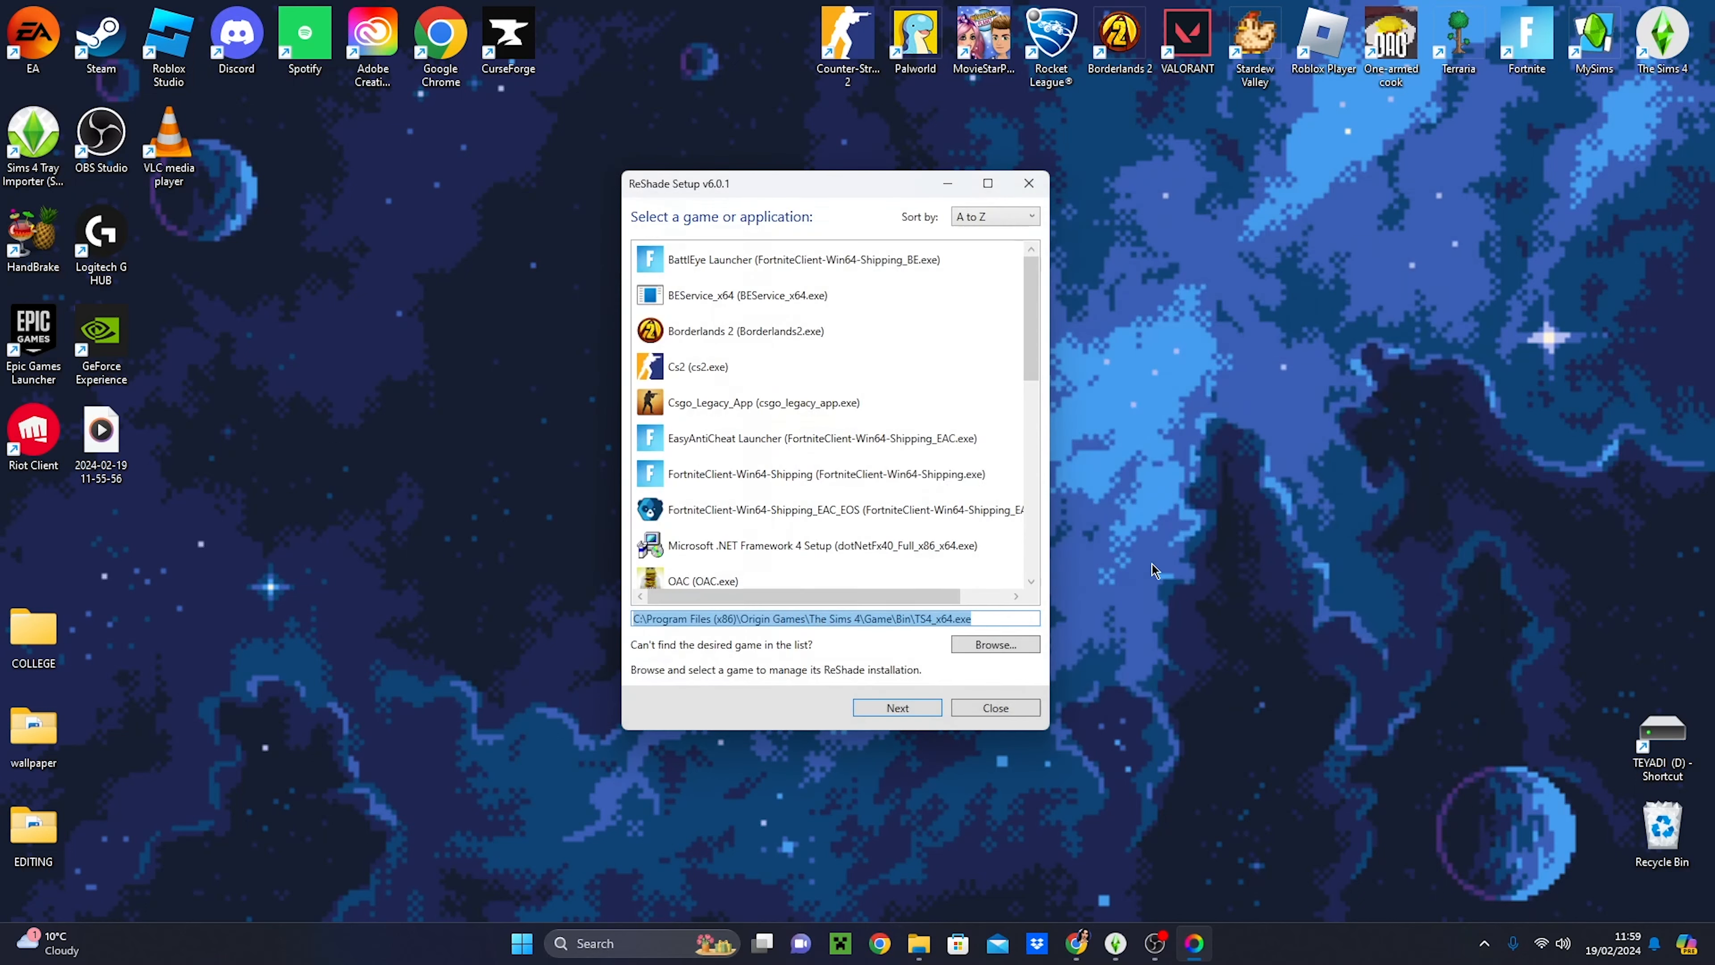
scroll(922, 508, down, 5)
scroll(920, 507, down, 1)
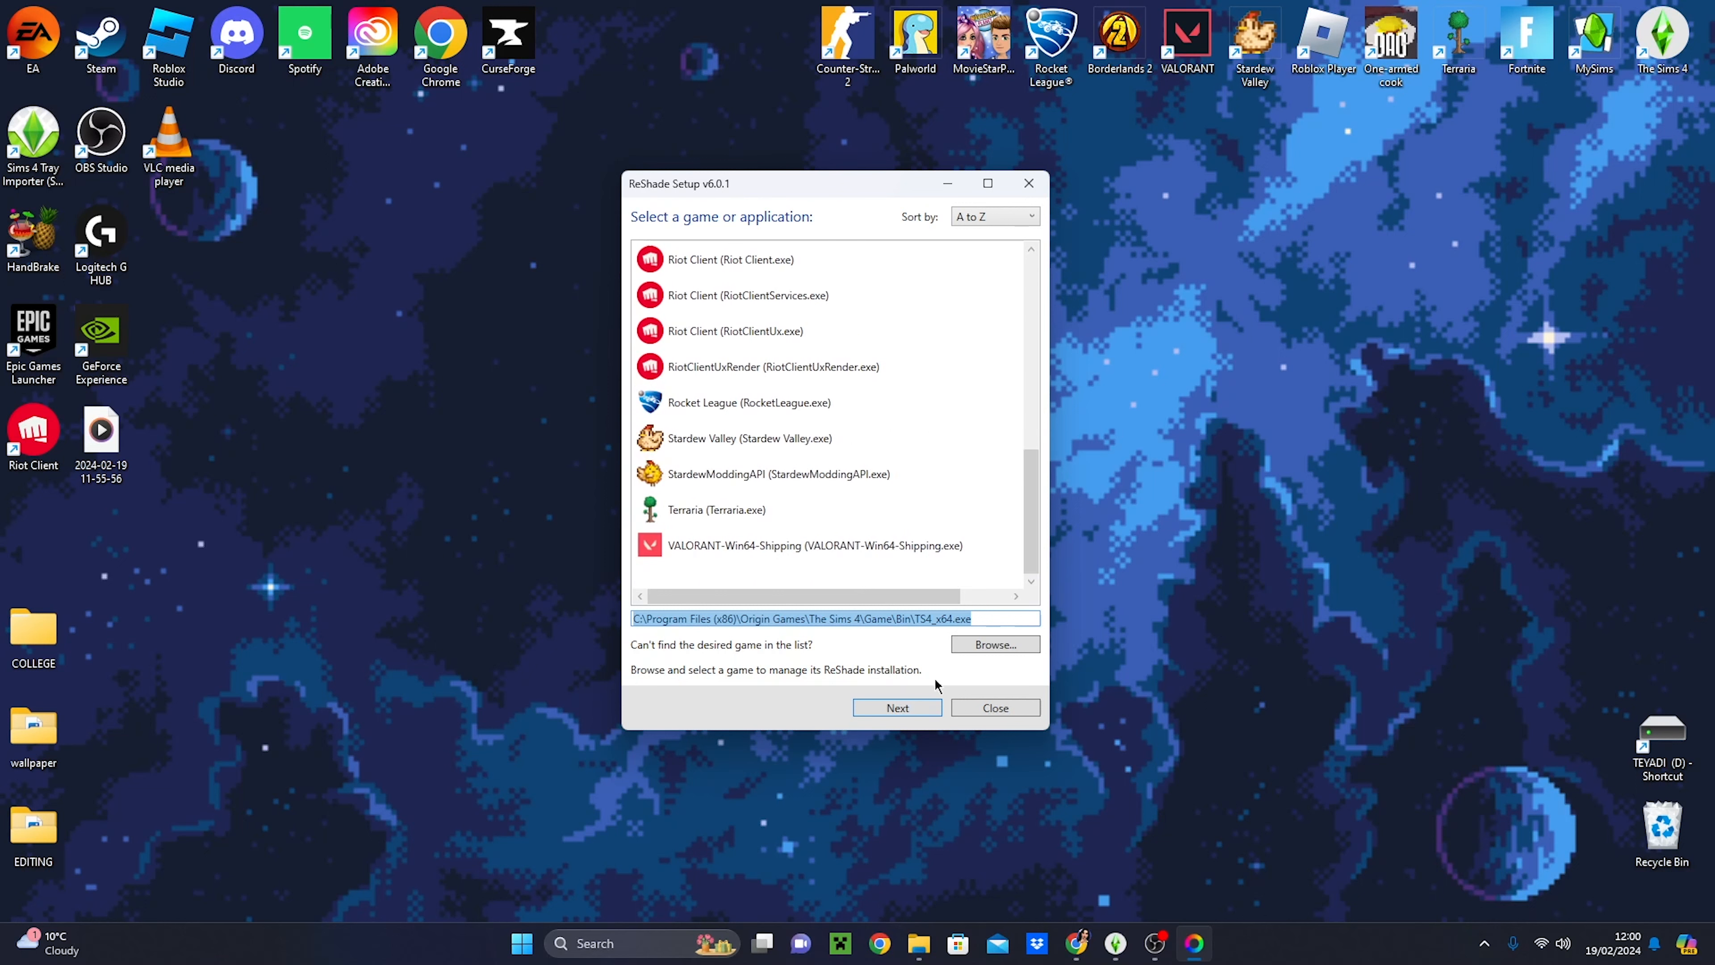
- Try to install ReShade for The Sims 4 with DirectX 9 and the "Update ReShade only" operation
click(905, 708)
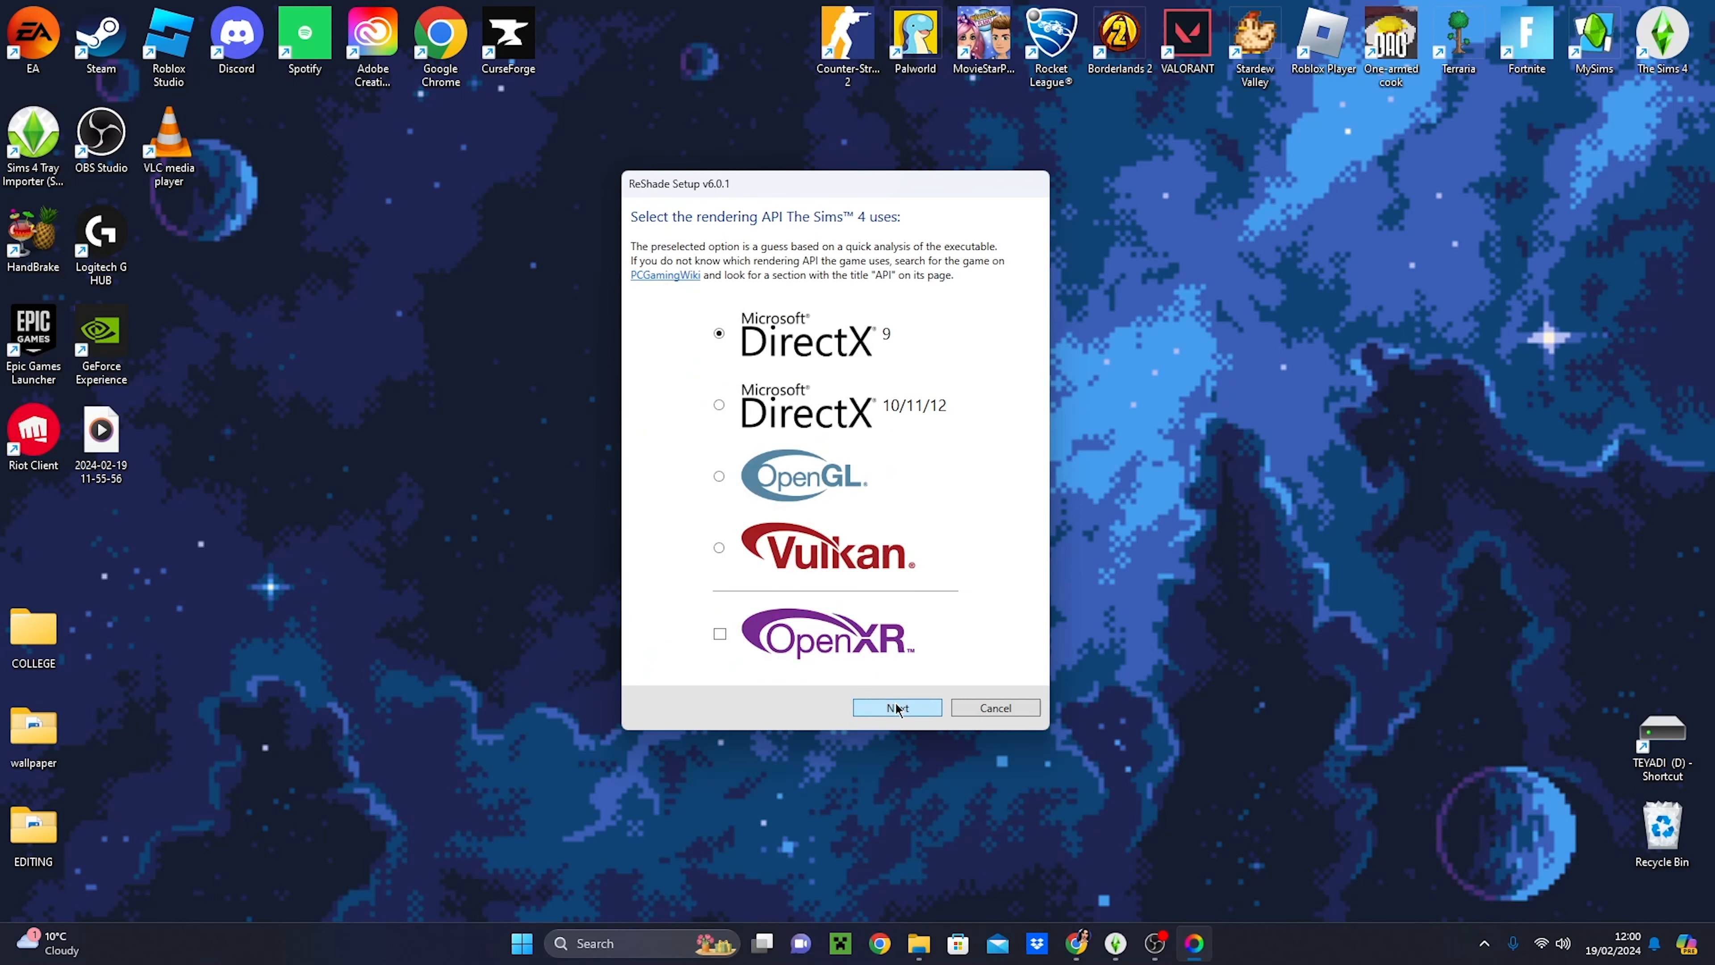
click(898, 706)
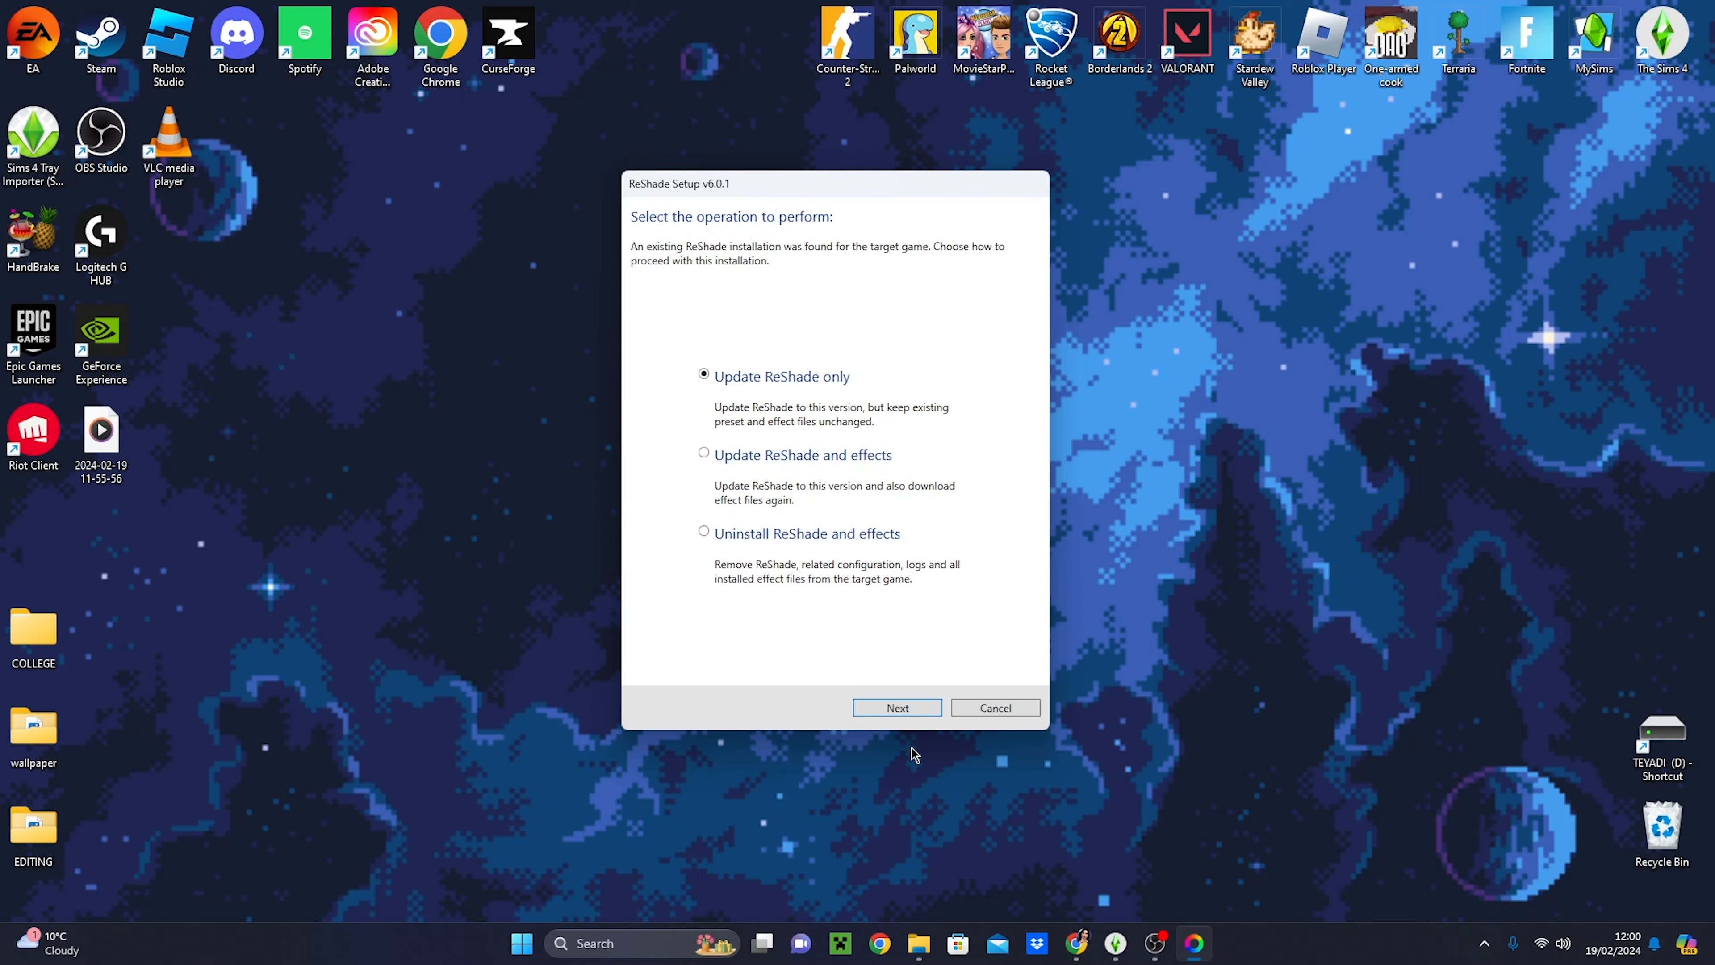
click(894, 706)
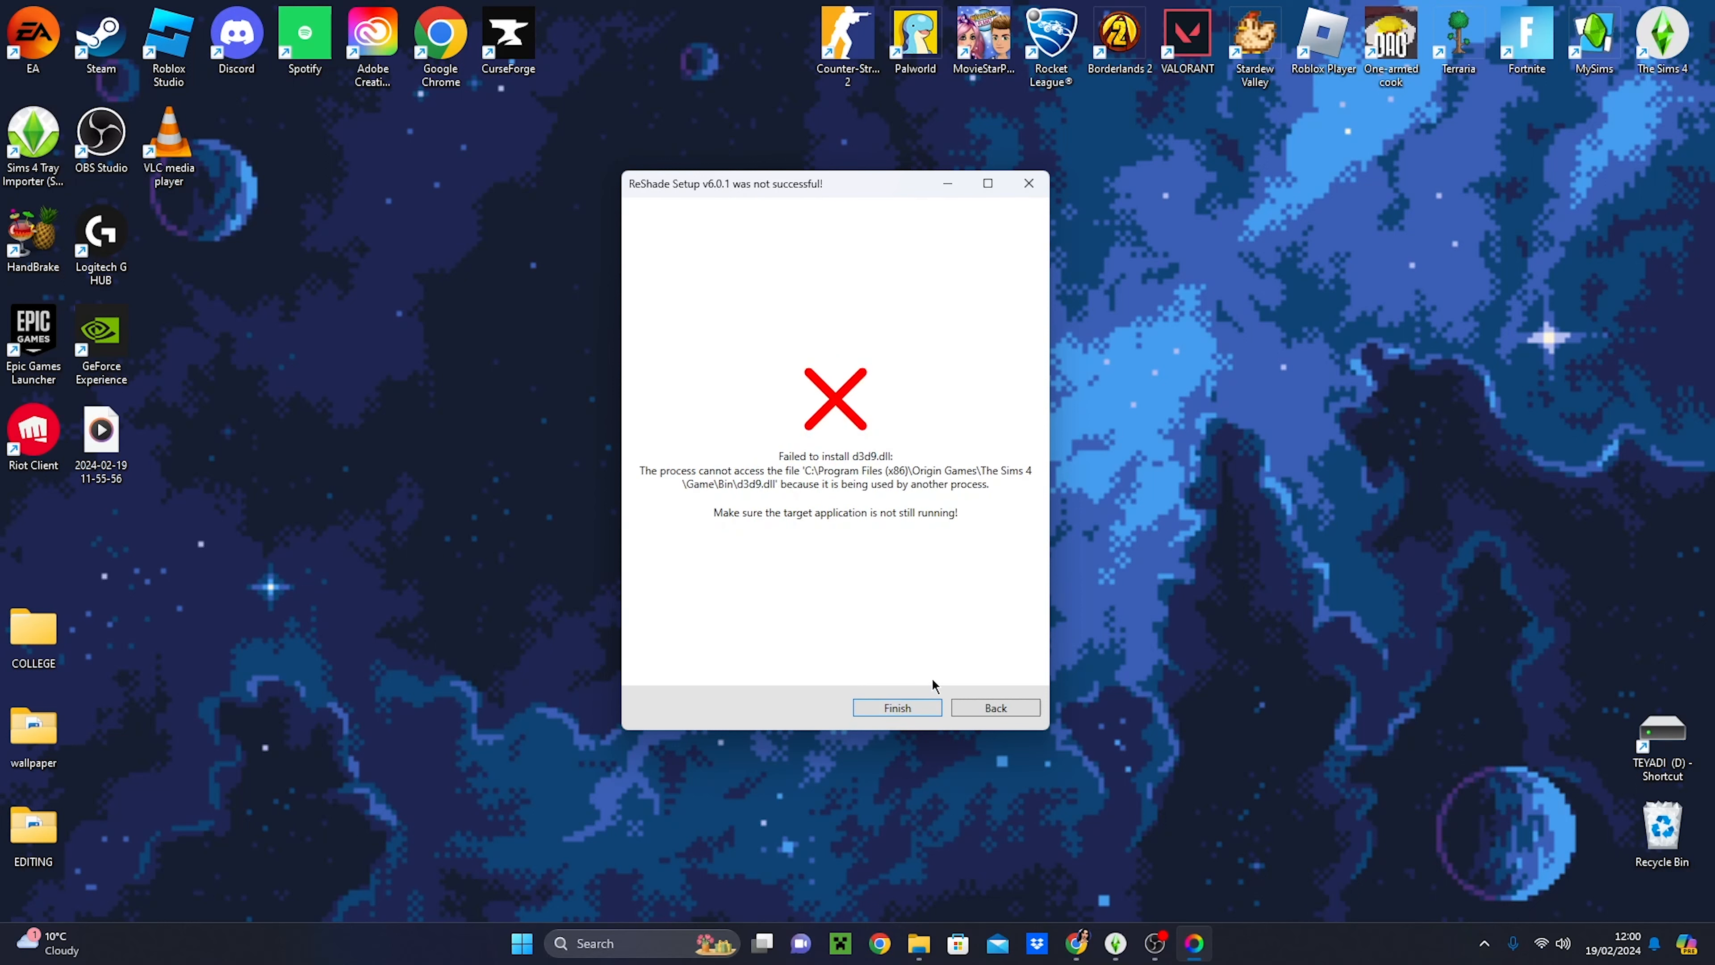
- Close the running The Sims 4 game and finish the ReShade setup
right_click(1115, 943)
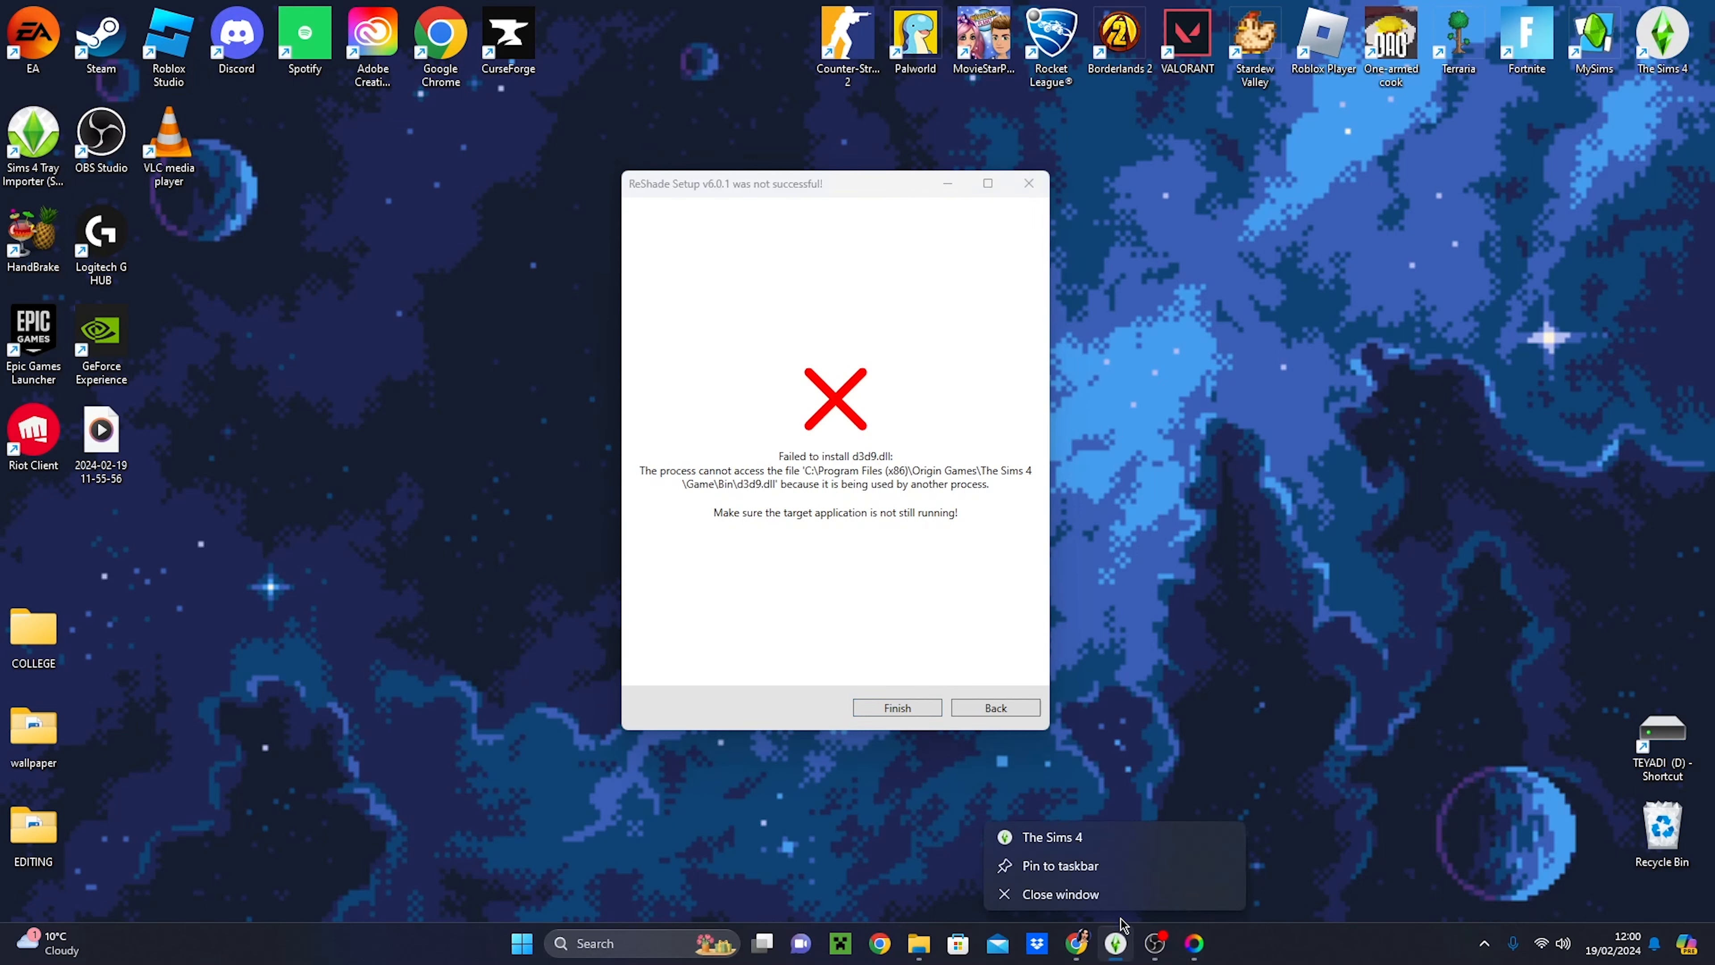
click(1125, 902)
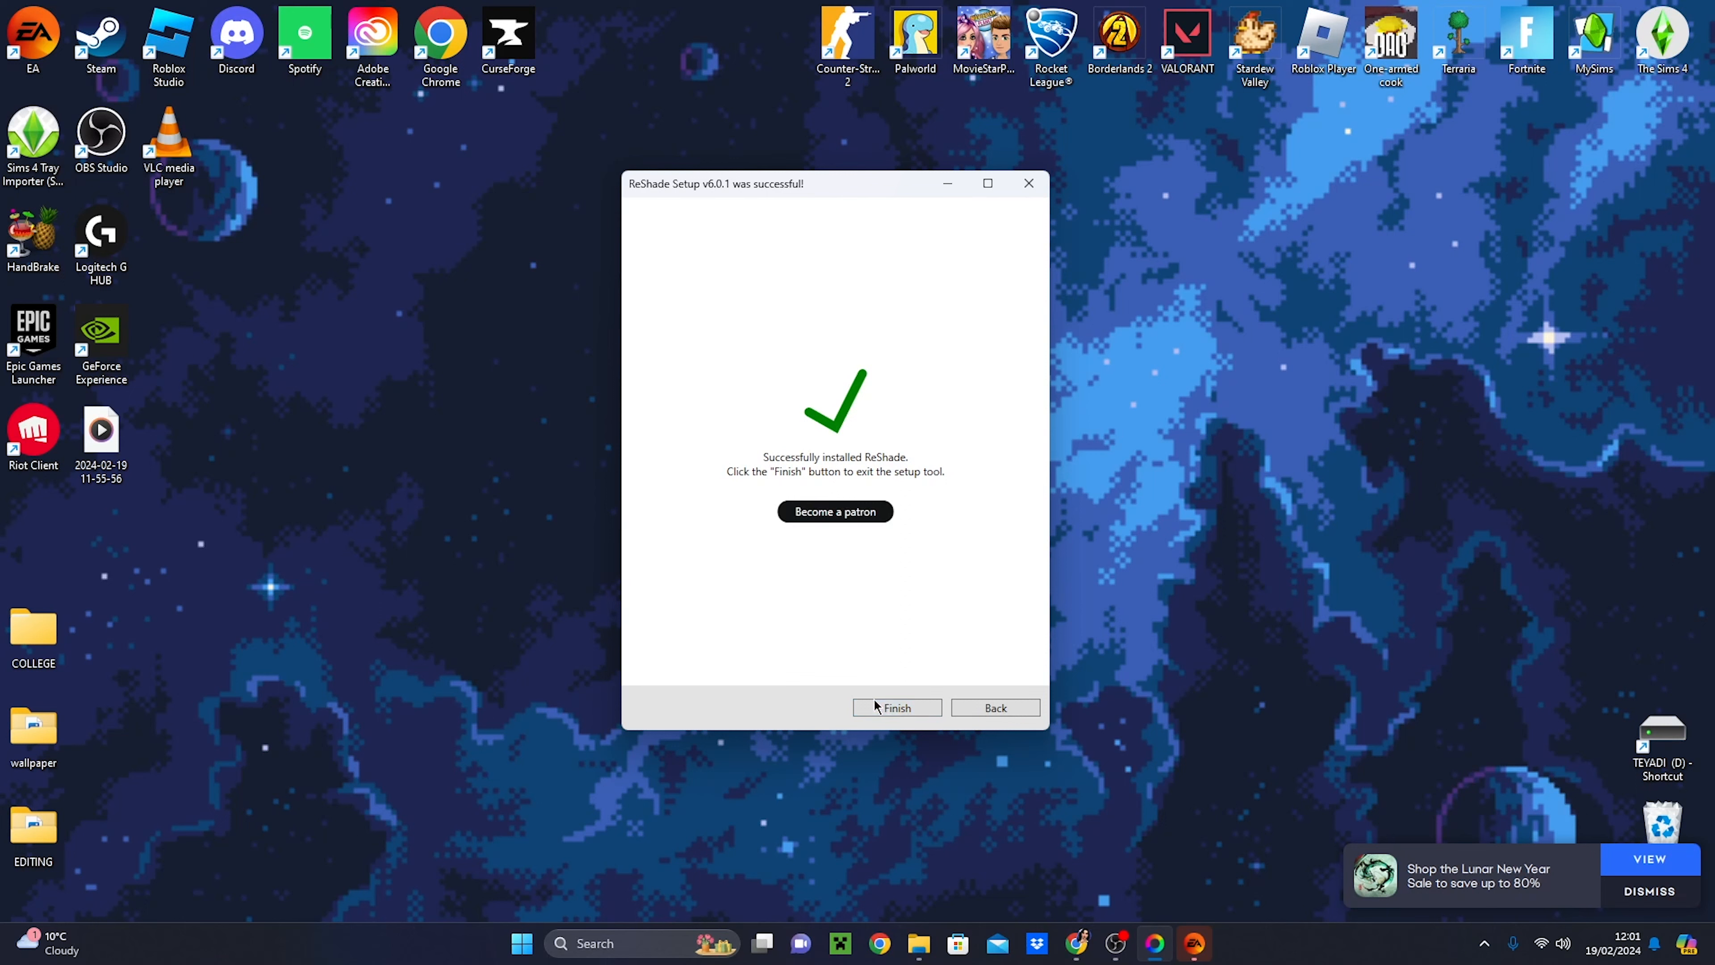
click(890, 706)
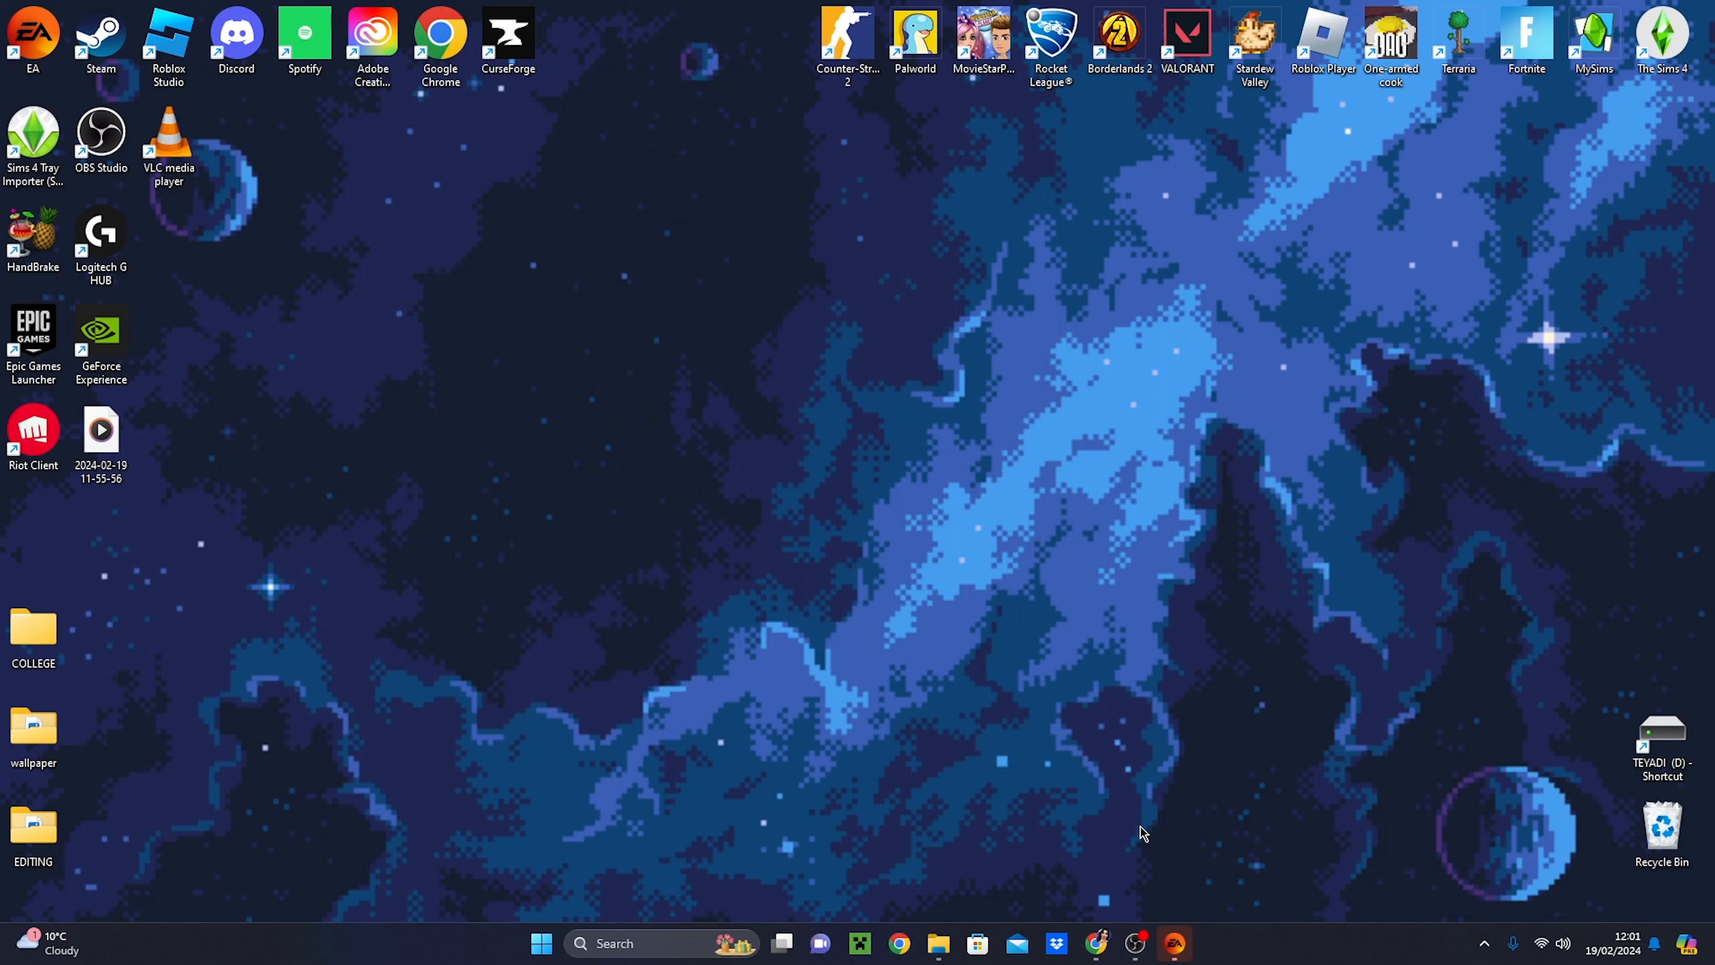
- Switch to Chrome to view the Serene 2.0 GSHADE preset's Patreon post, and minimise the RESHADE downloads folder
click(1107, 939)
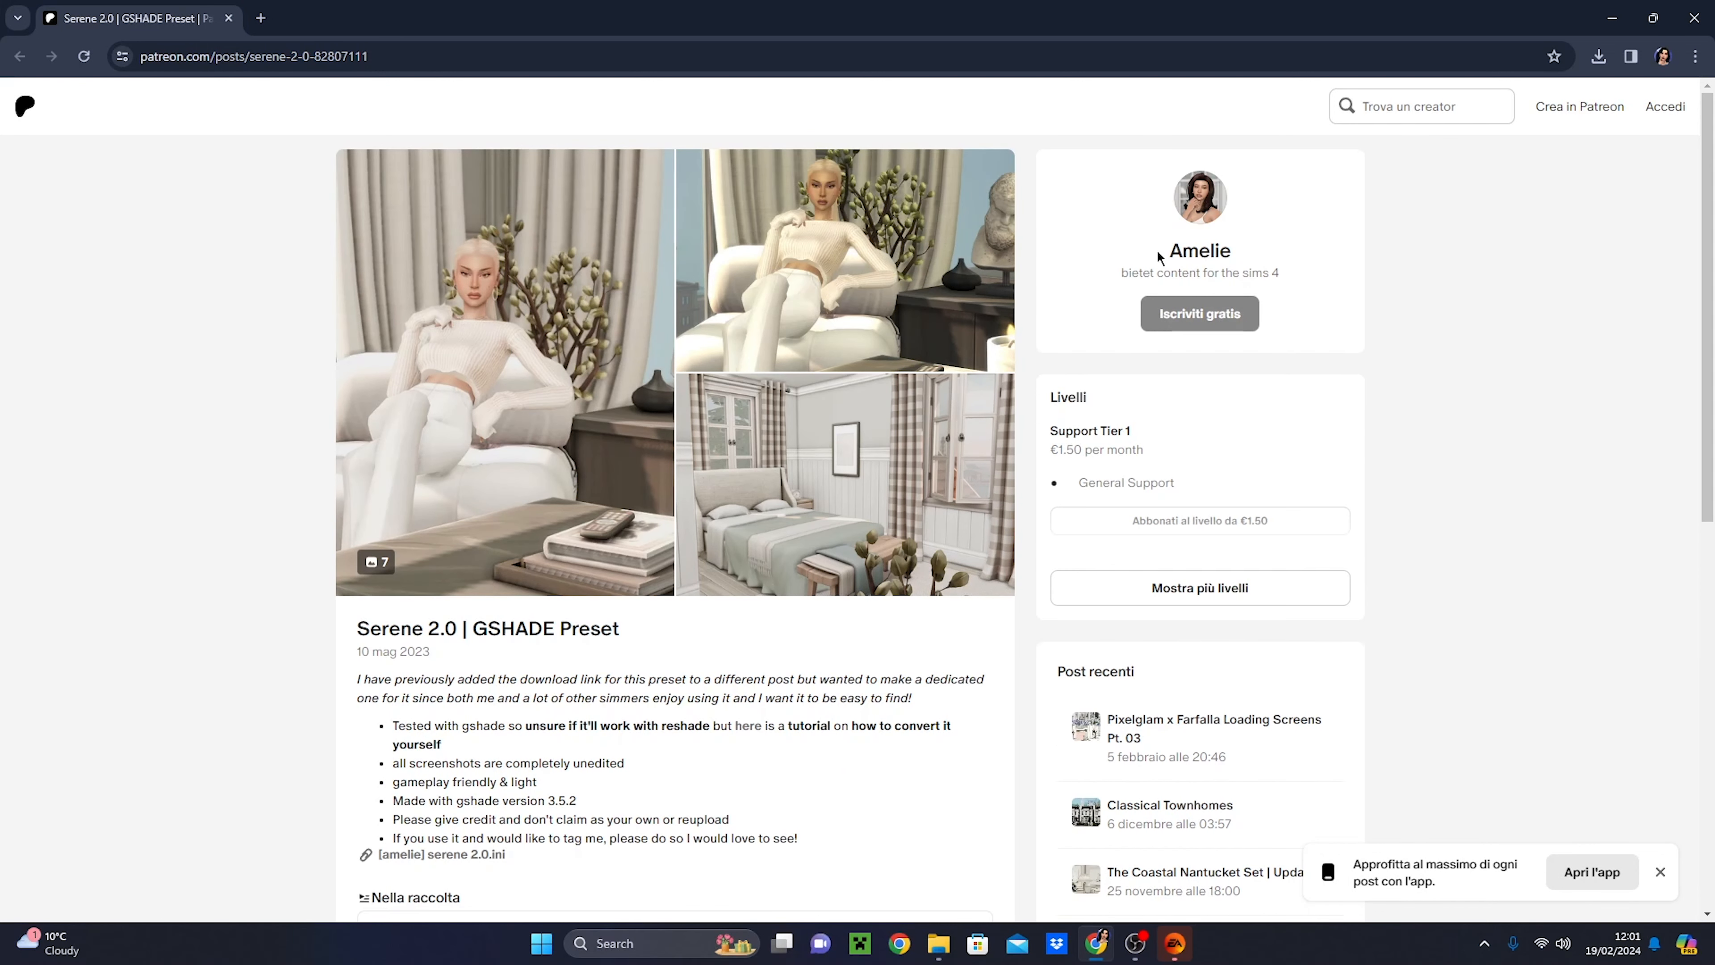
double_click(1140, 273)
click(1225, 250)
scroll(515, 638, down, 5)
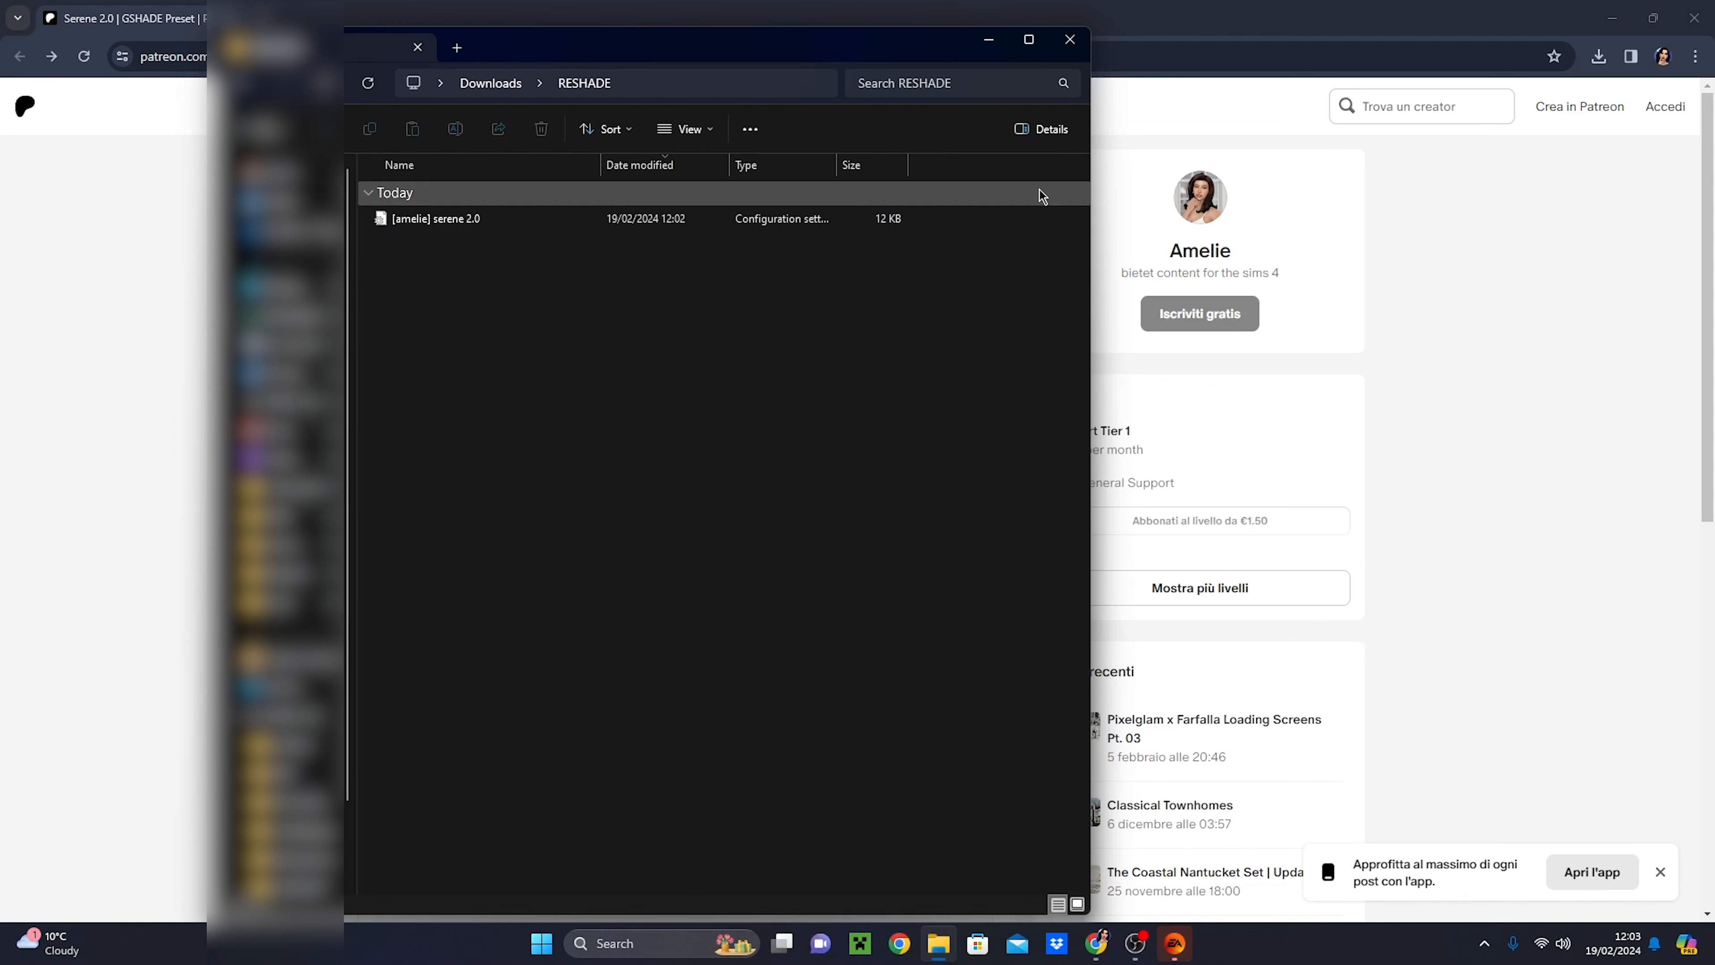
click(988, 40)
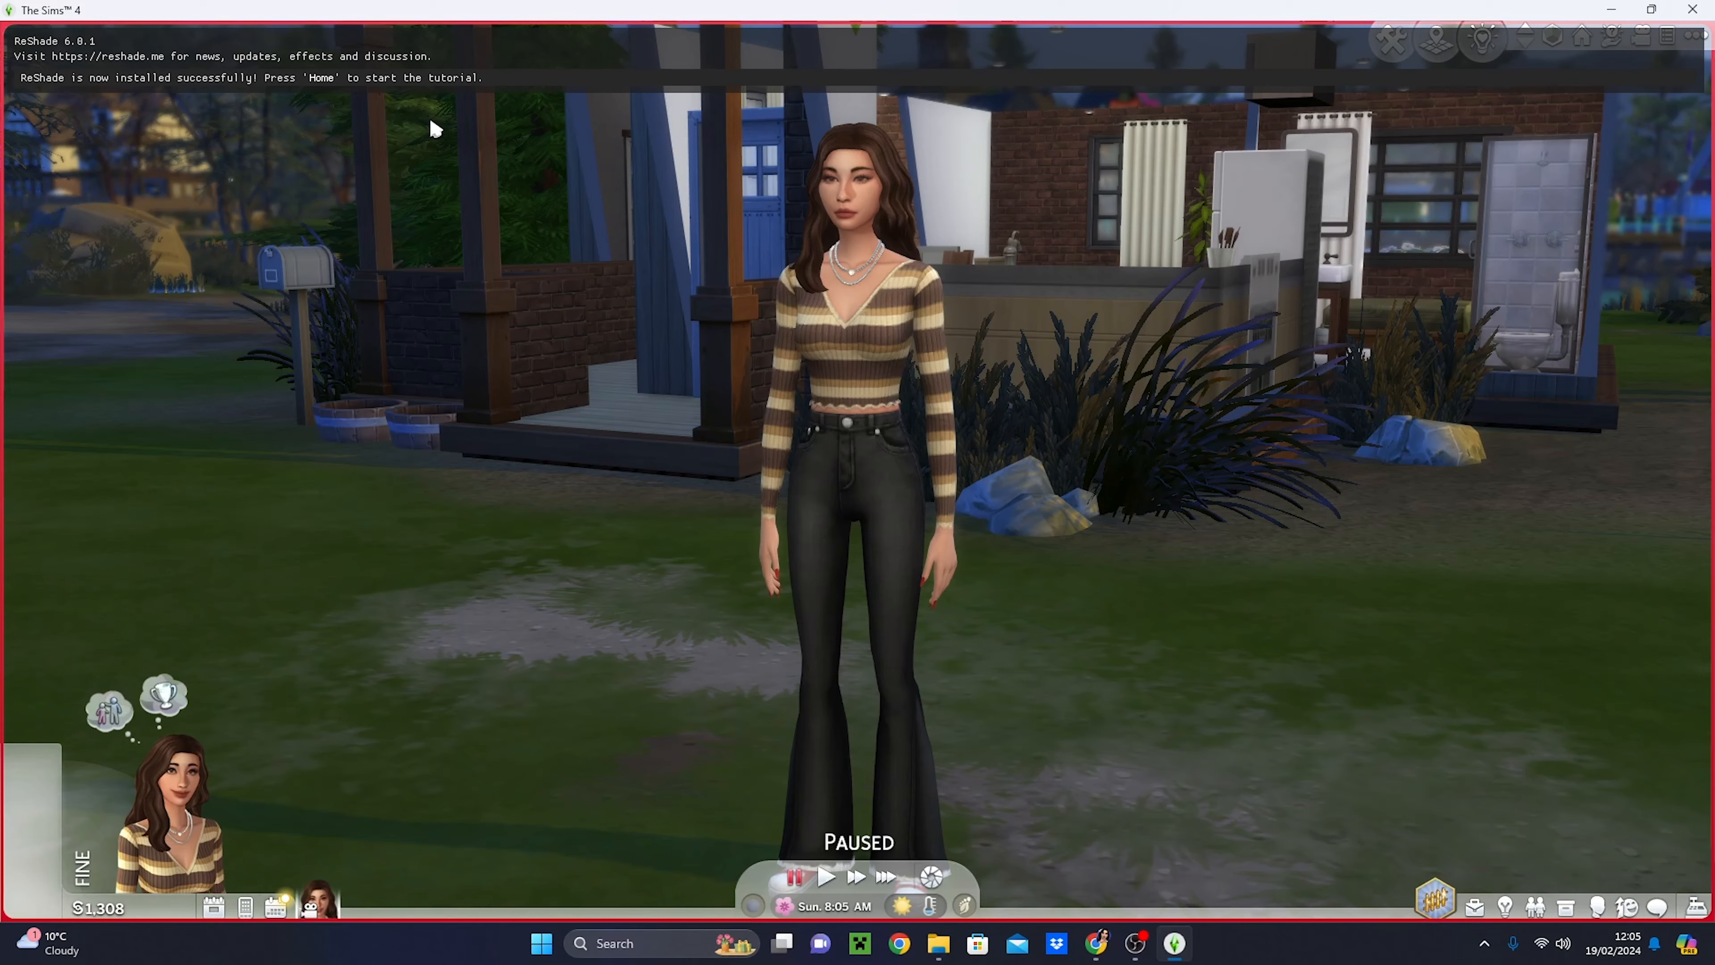
- Open the ReShade overlay in The Sims 4 and skip its introductory tutorial
key(Home)
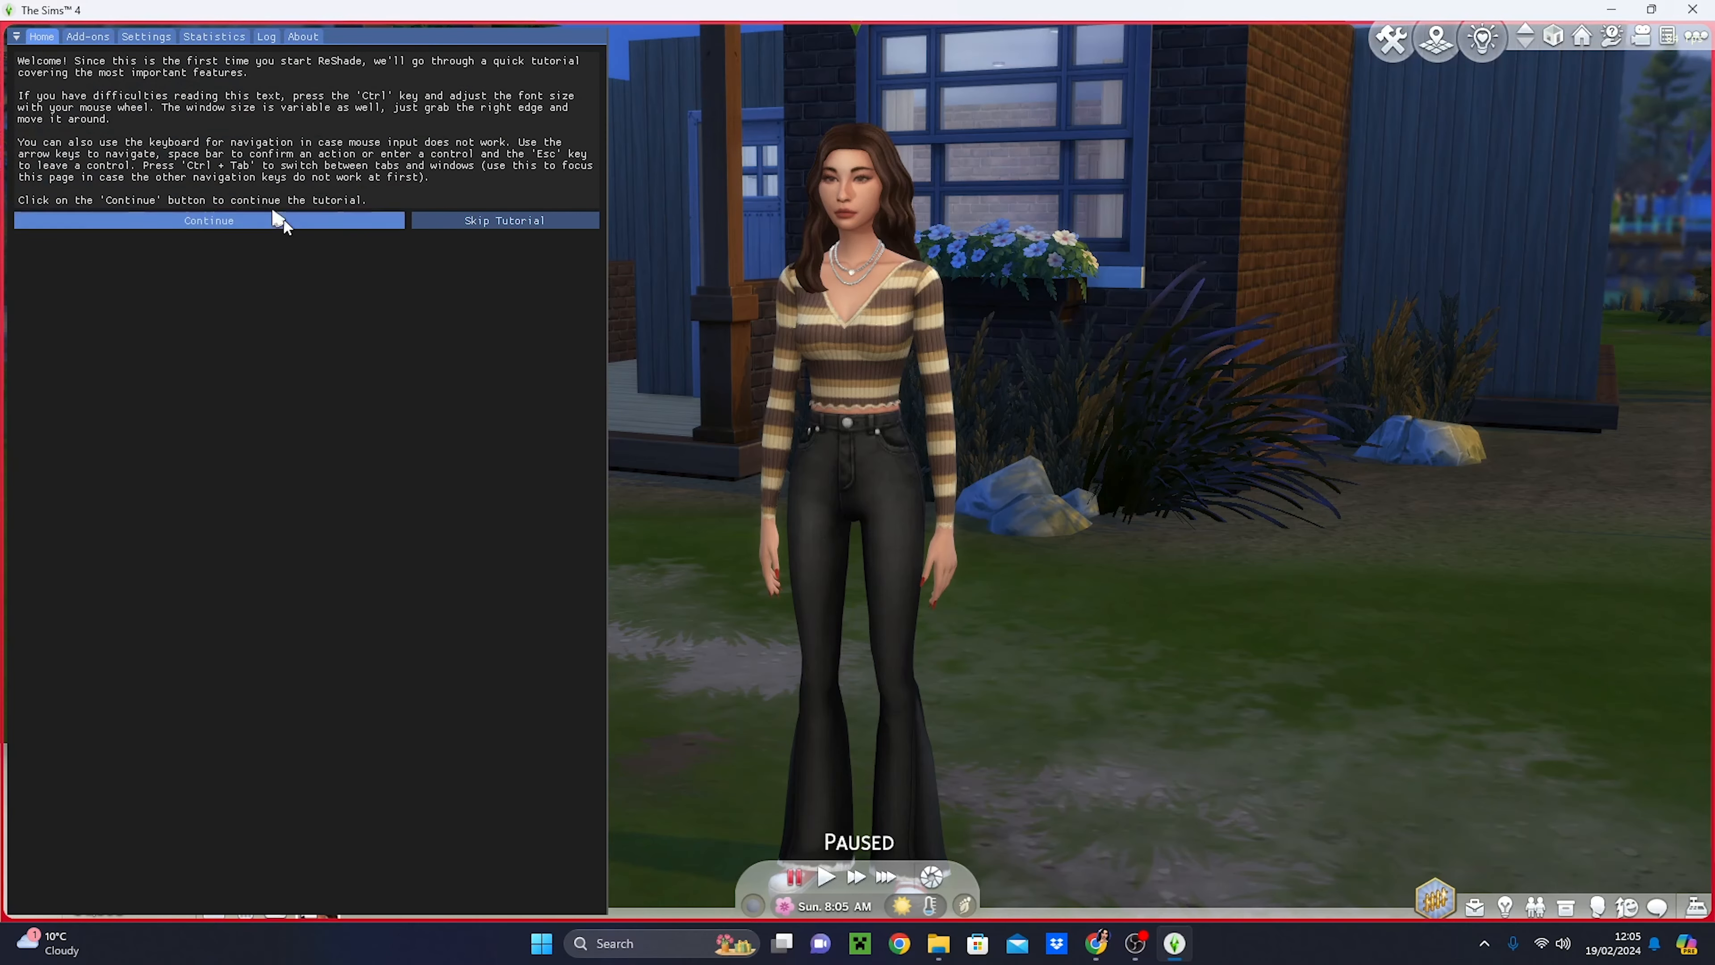
click(548, 224)
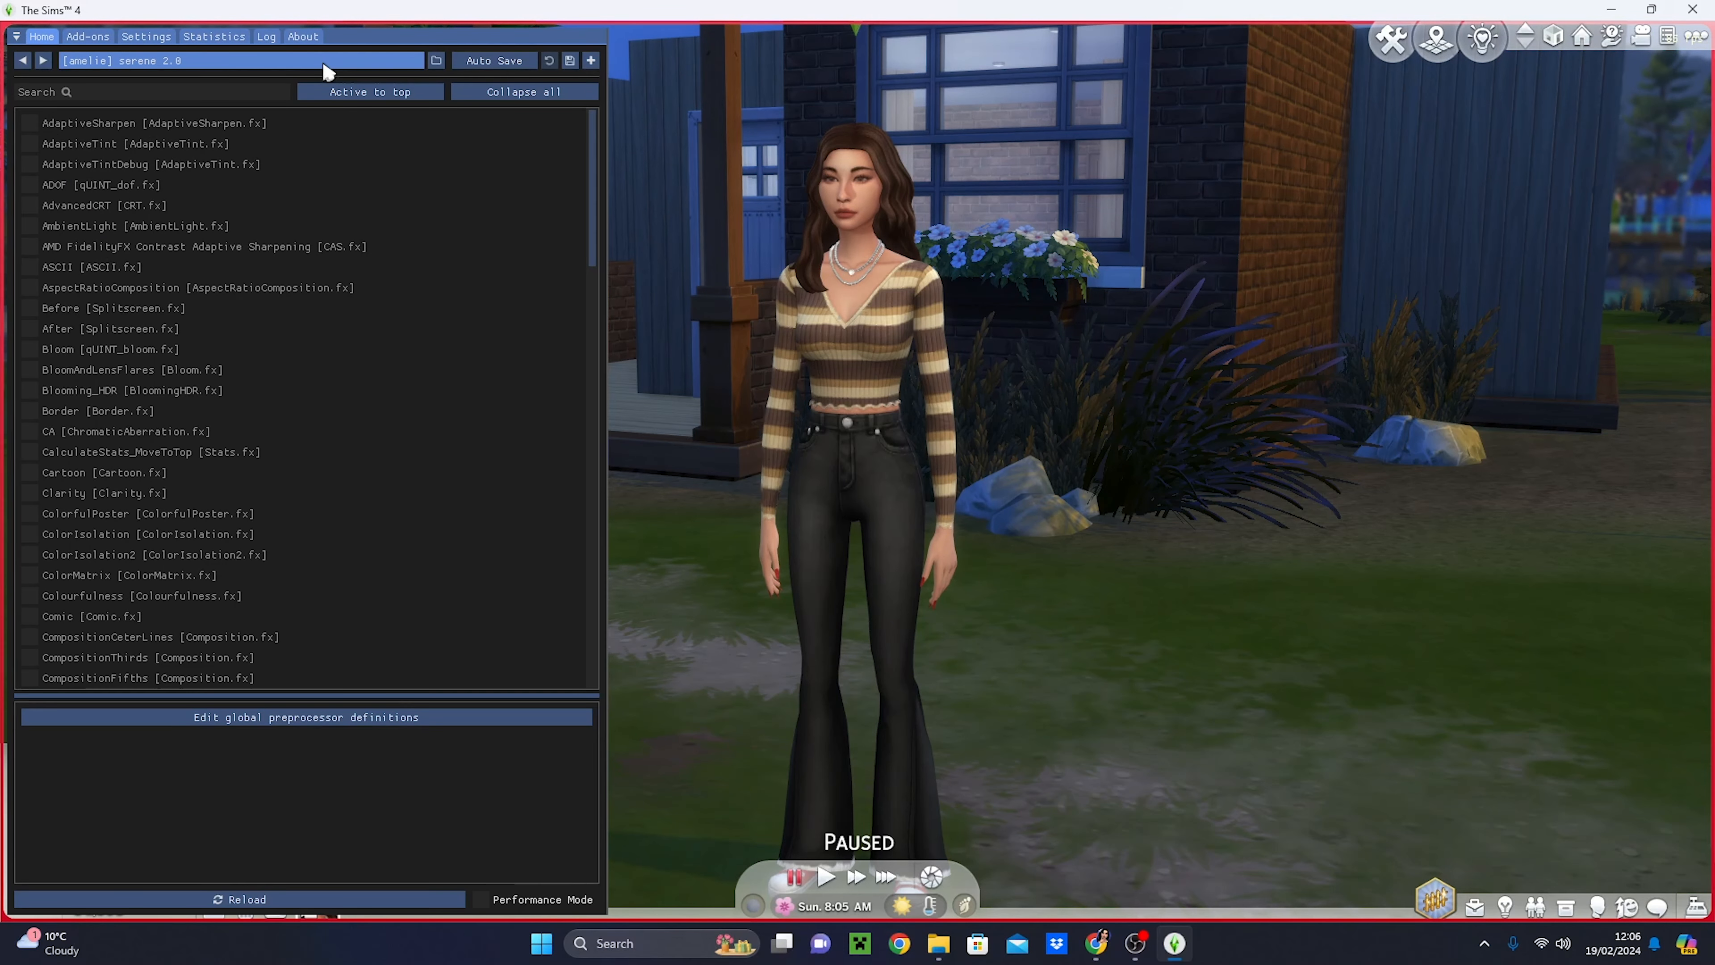
- Load the serene 2.0.ini preset from the Downloads\RESHADE folder and hide the ReShade overlay
click(154, 65)
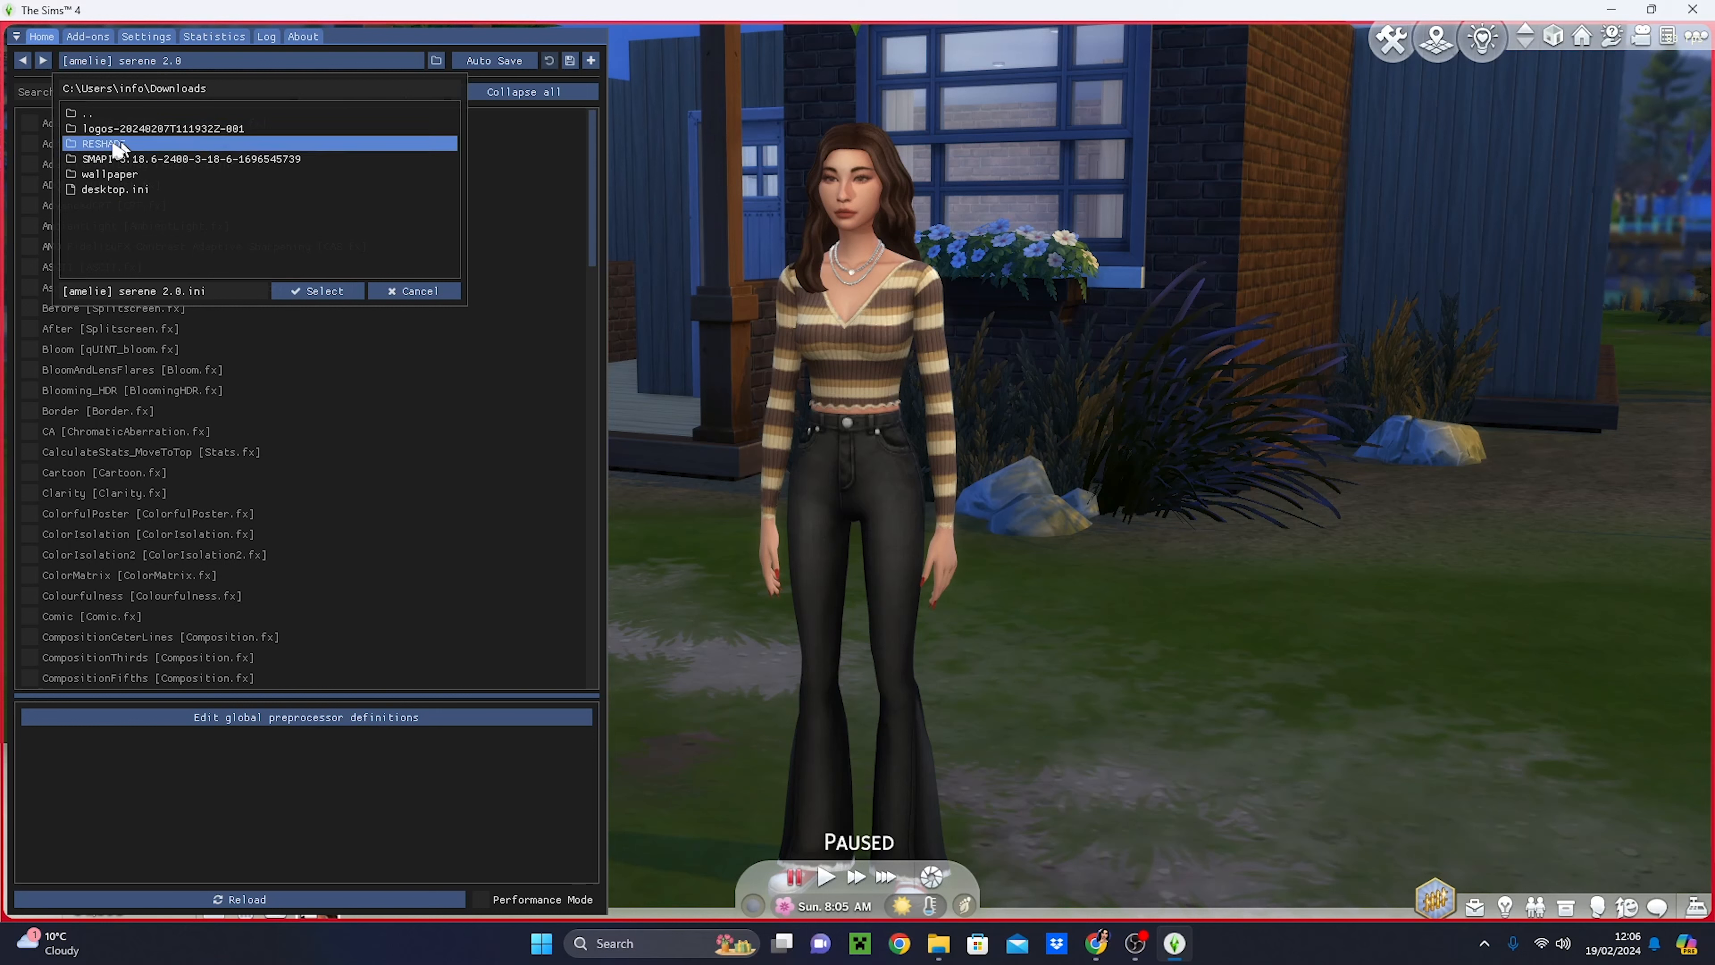
click(133, 145)
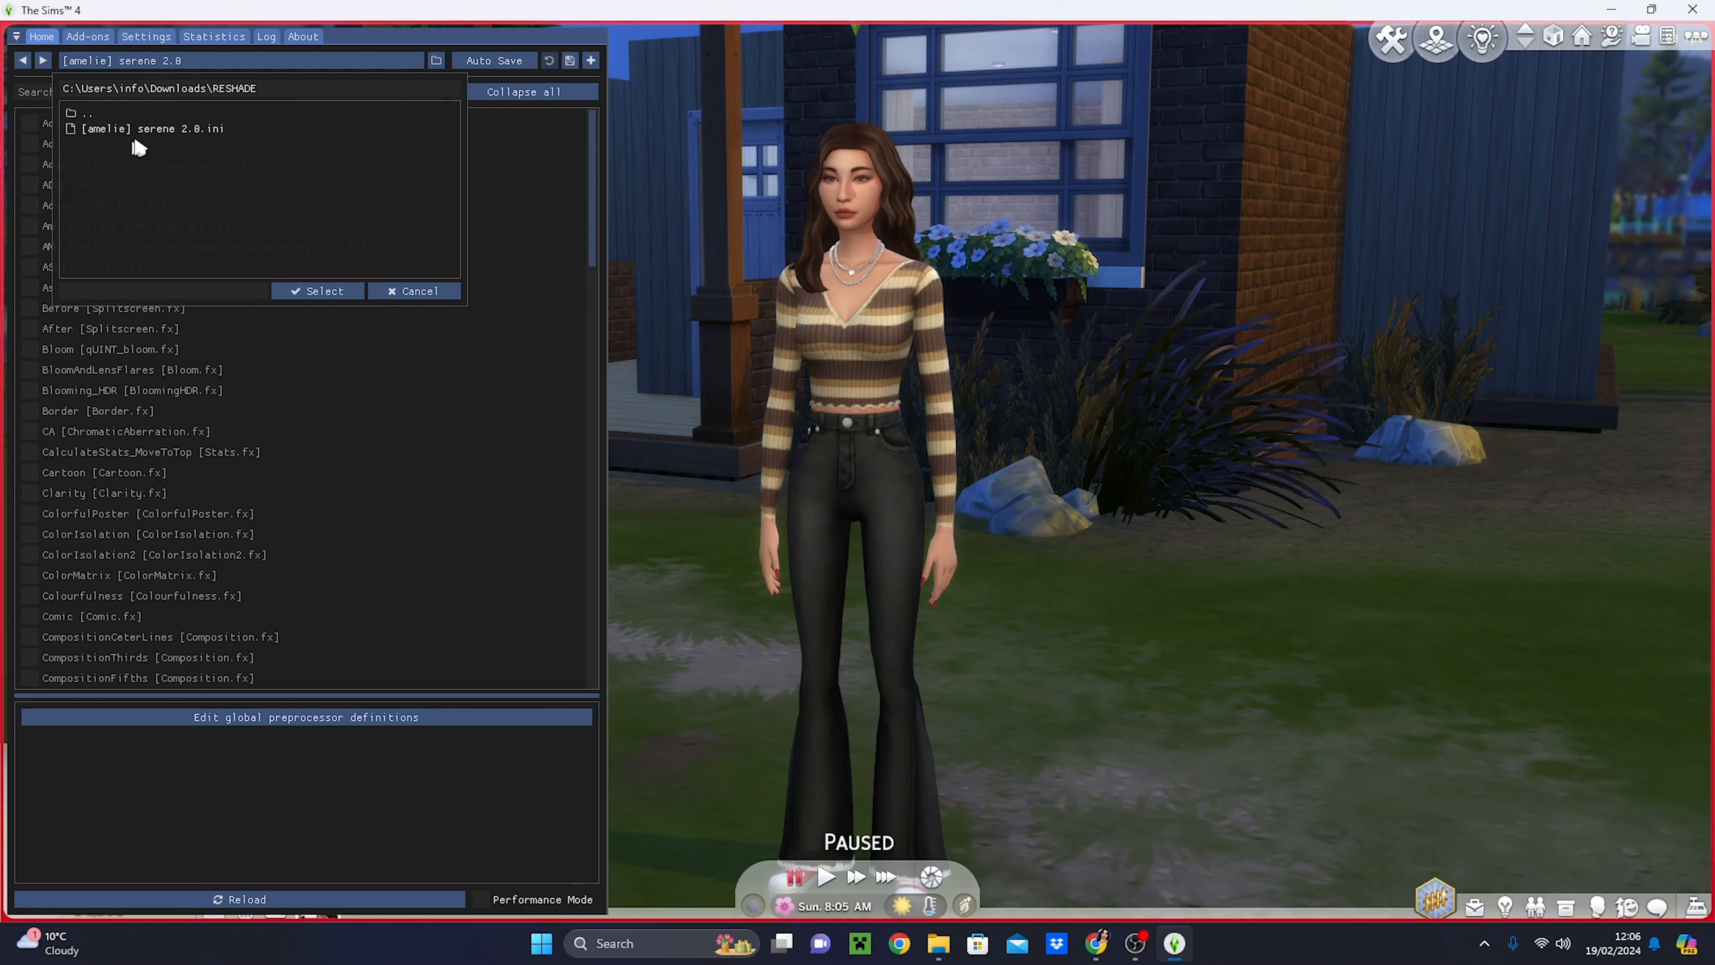
click(193, 140)
click(310, 291)
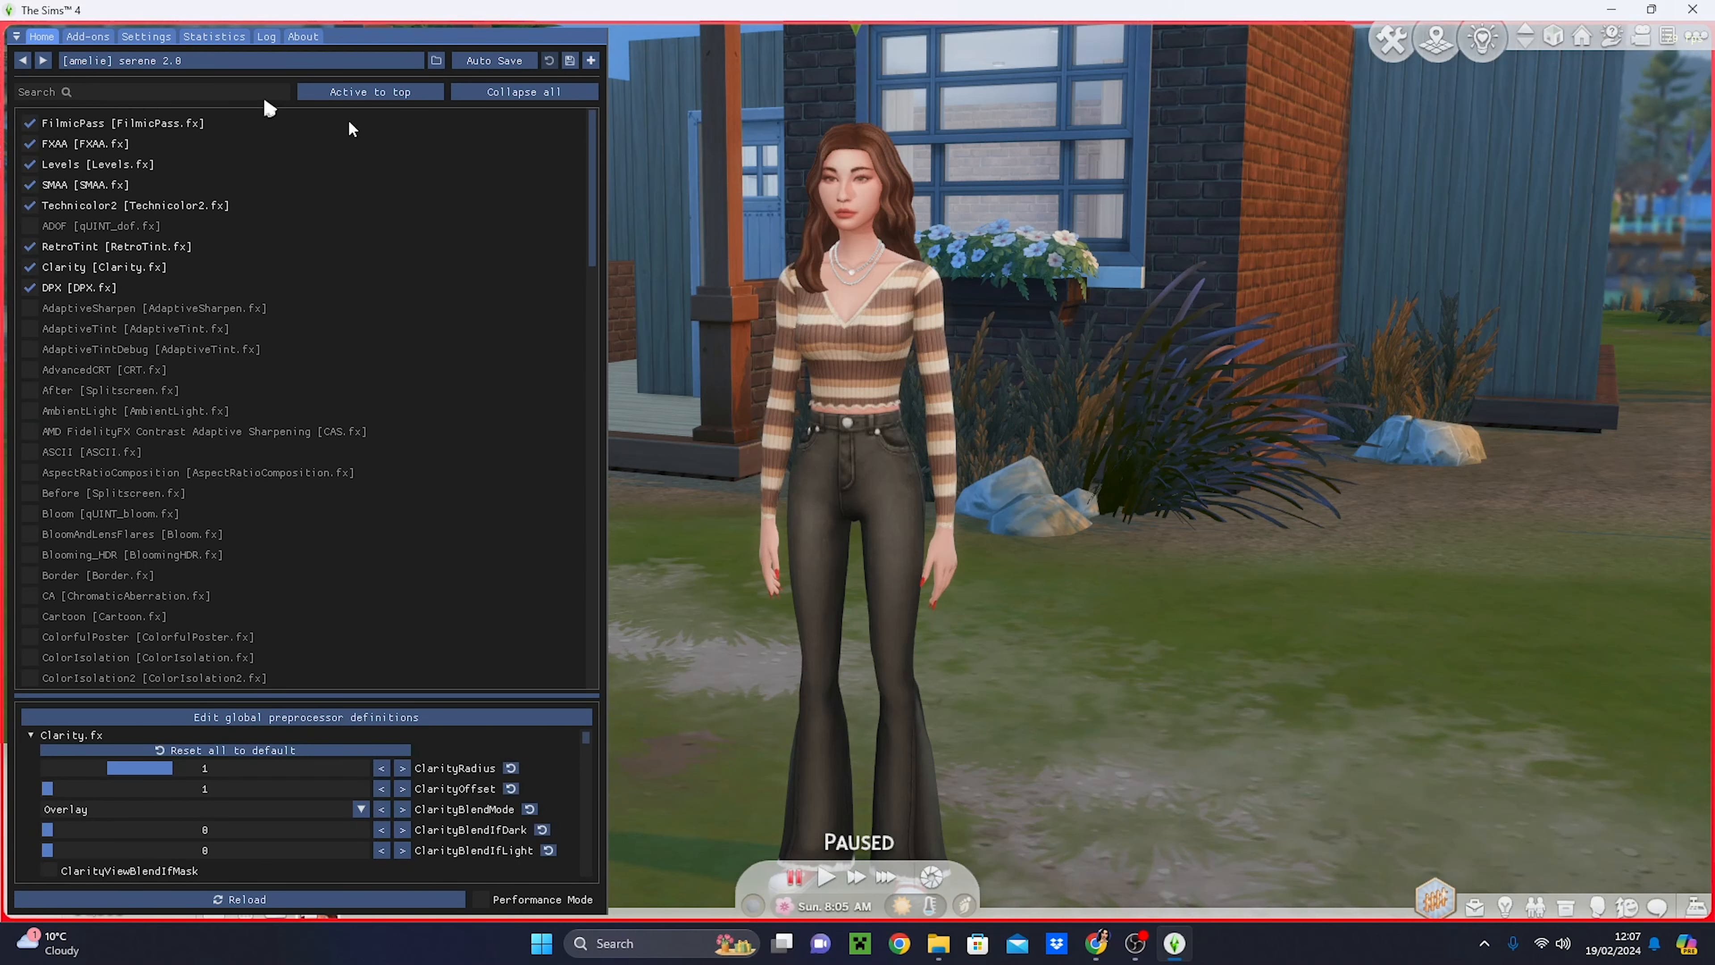
key(Home)
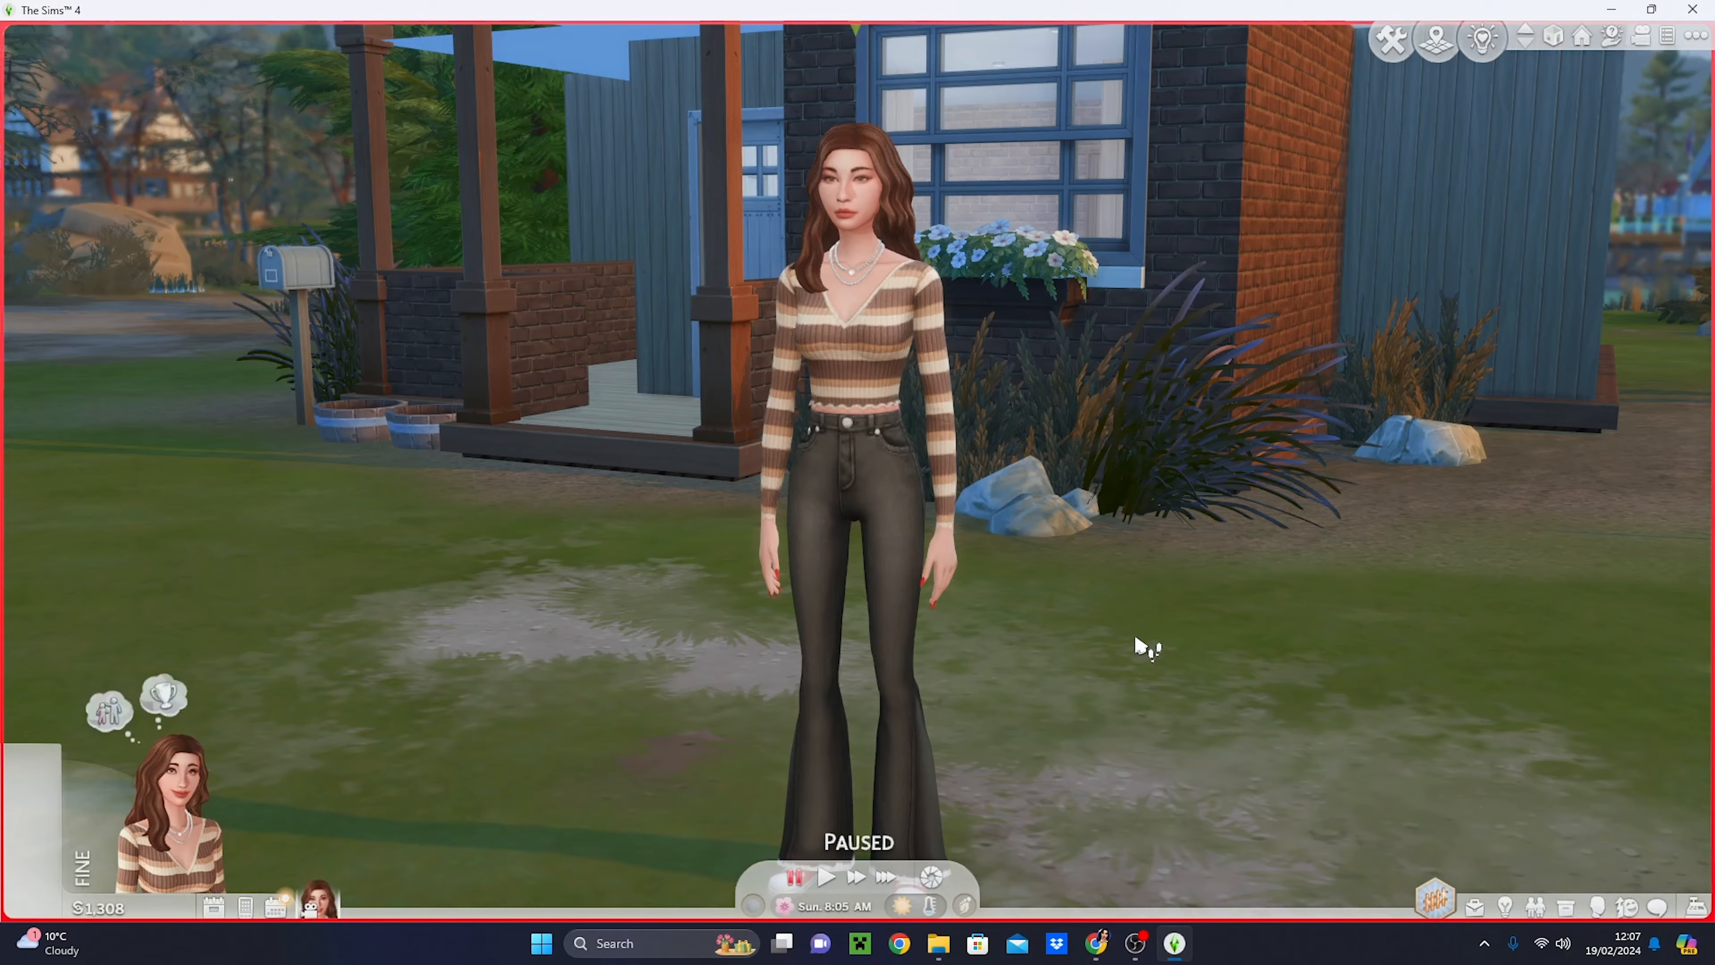
- Examine the Sim and the house in the game from different angles and distances with the loaded preset applied
drag(1137, 640, 1147, 647)
scroll(1121, 545, down, 5)
scroll(1026, 555, up, 3)
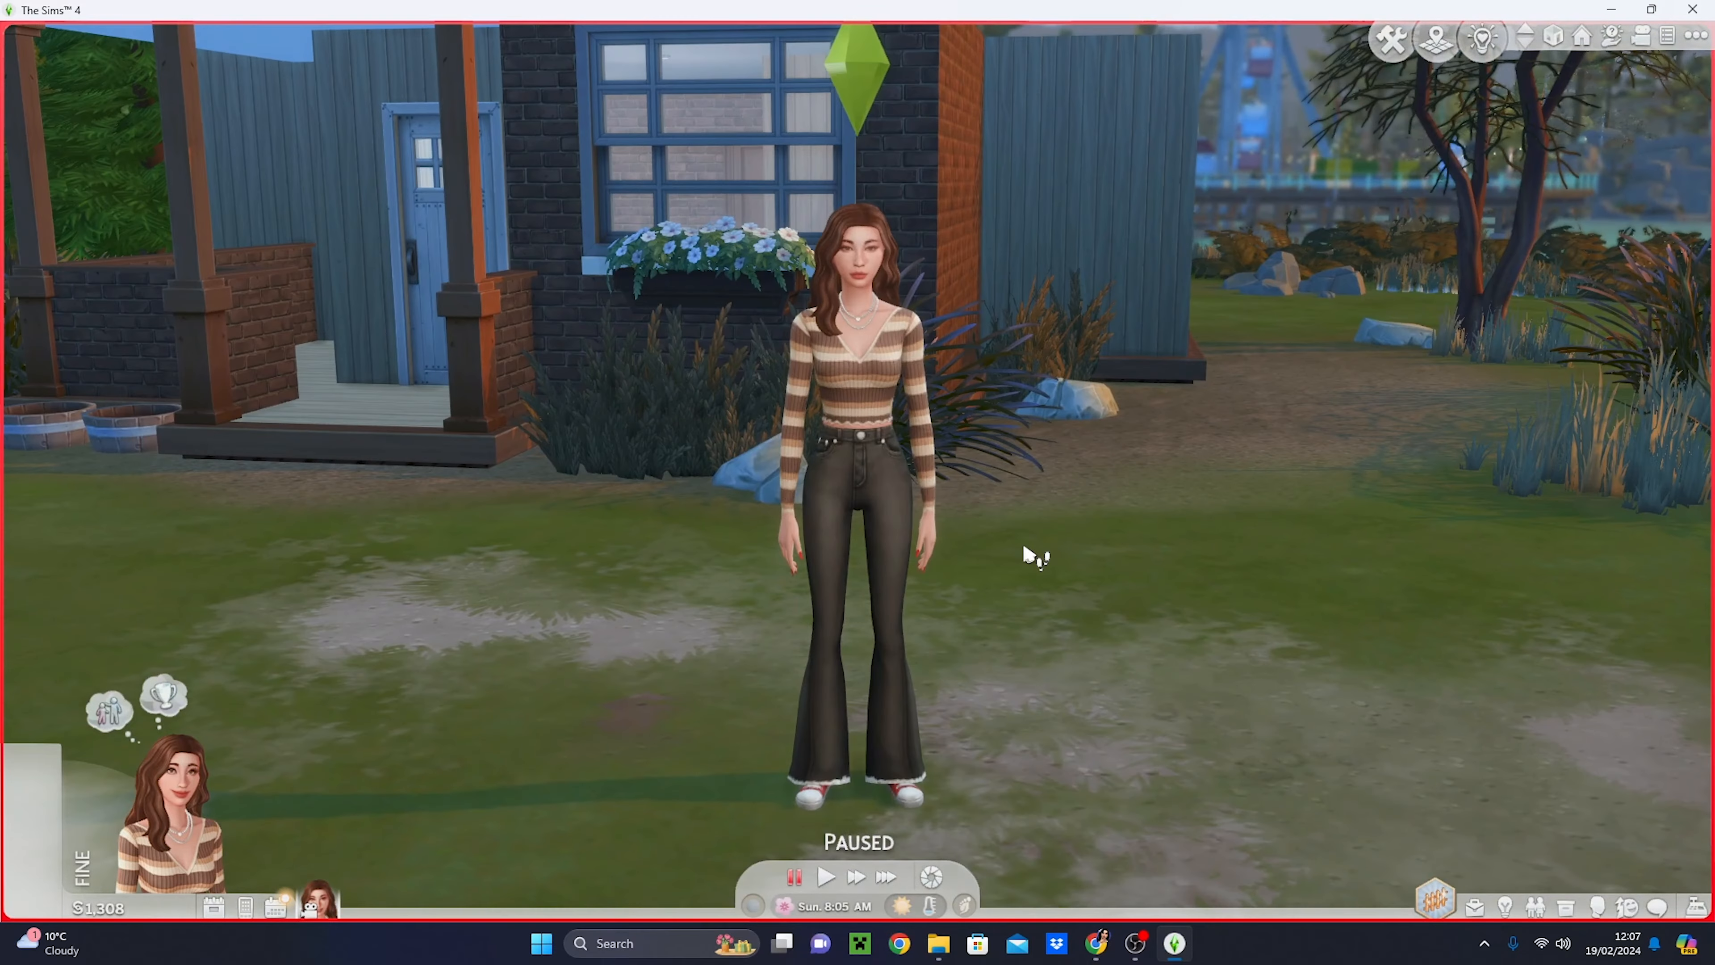
drag(1072, 566, 1071, 567)
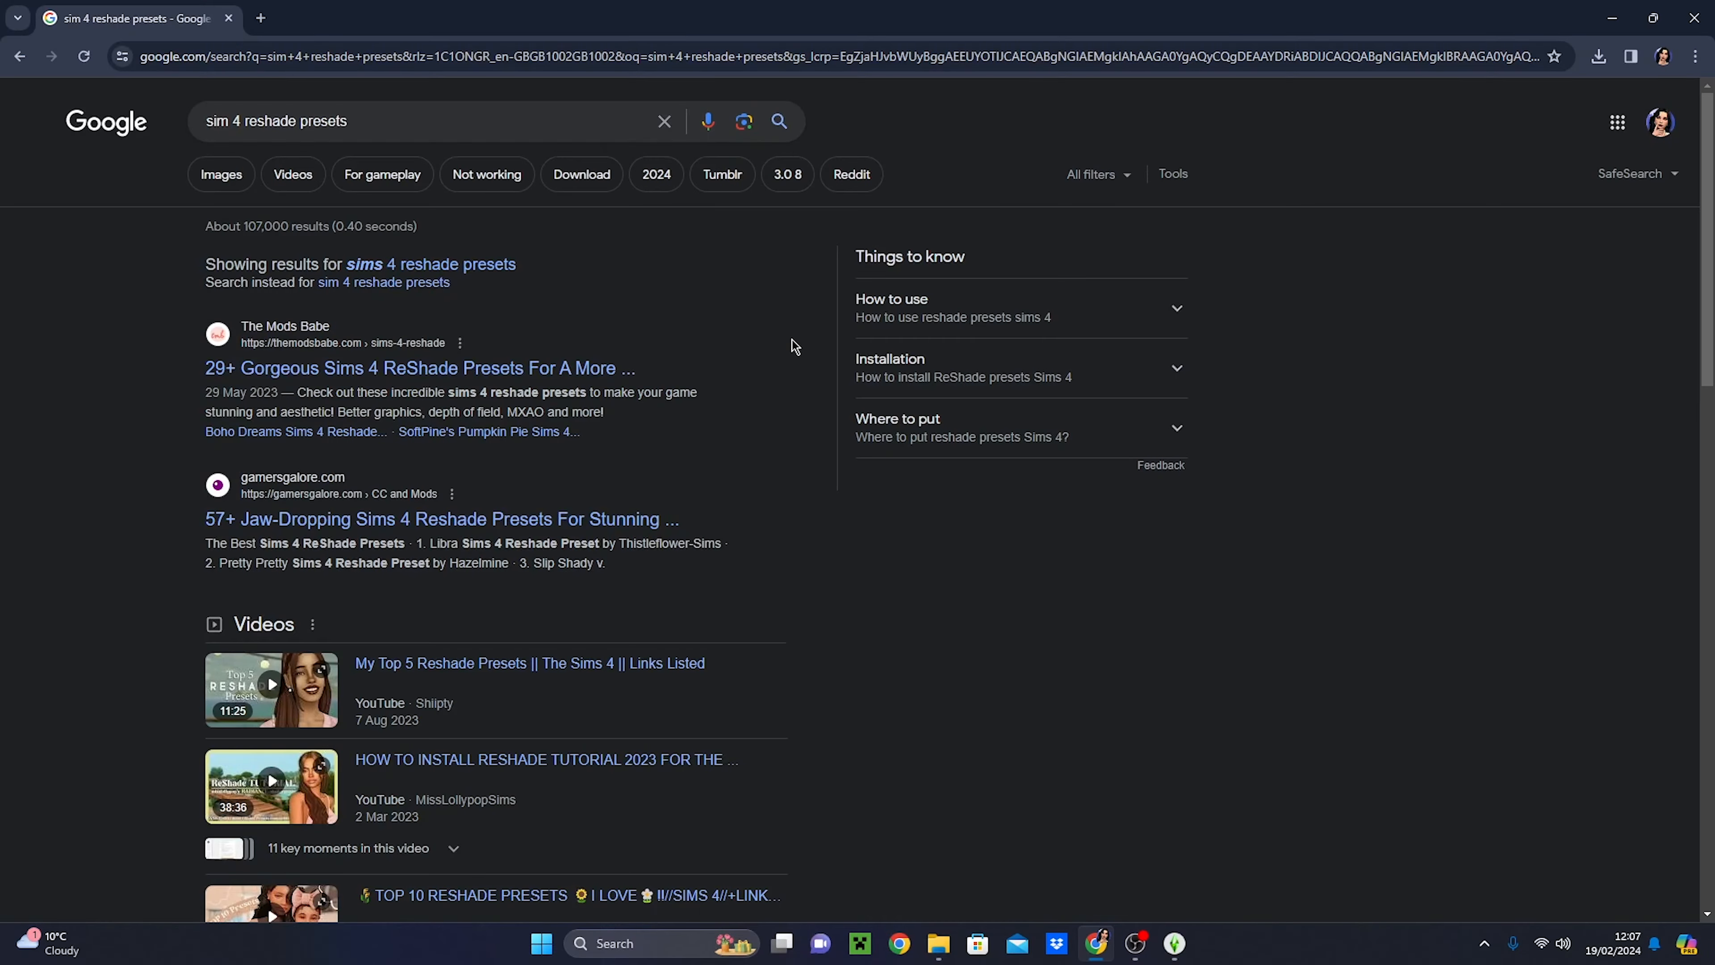
- Switch to Chrome to browse the Google results for the corrected query "sims 4 reshade presets", and return to The Sims 4
click(473, 269)
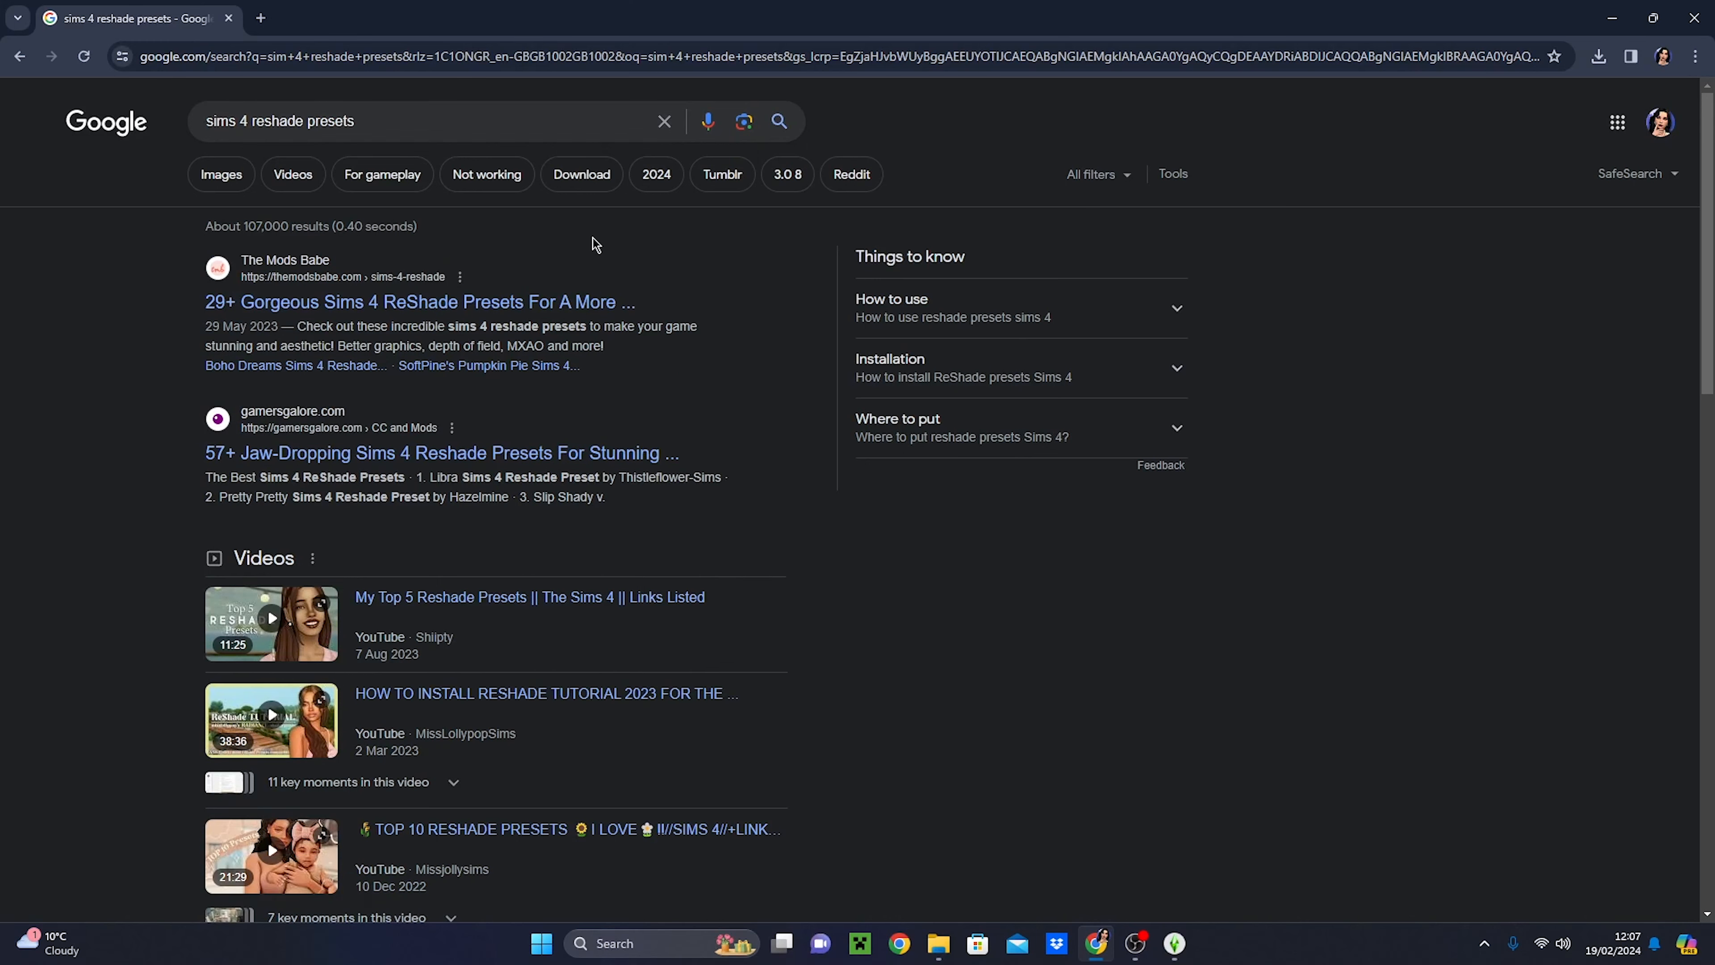
scroll(715, 365, down, 5)
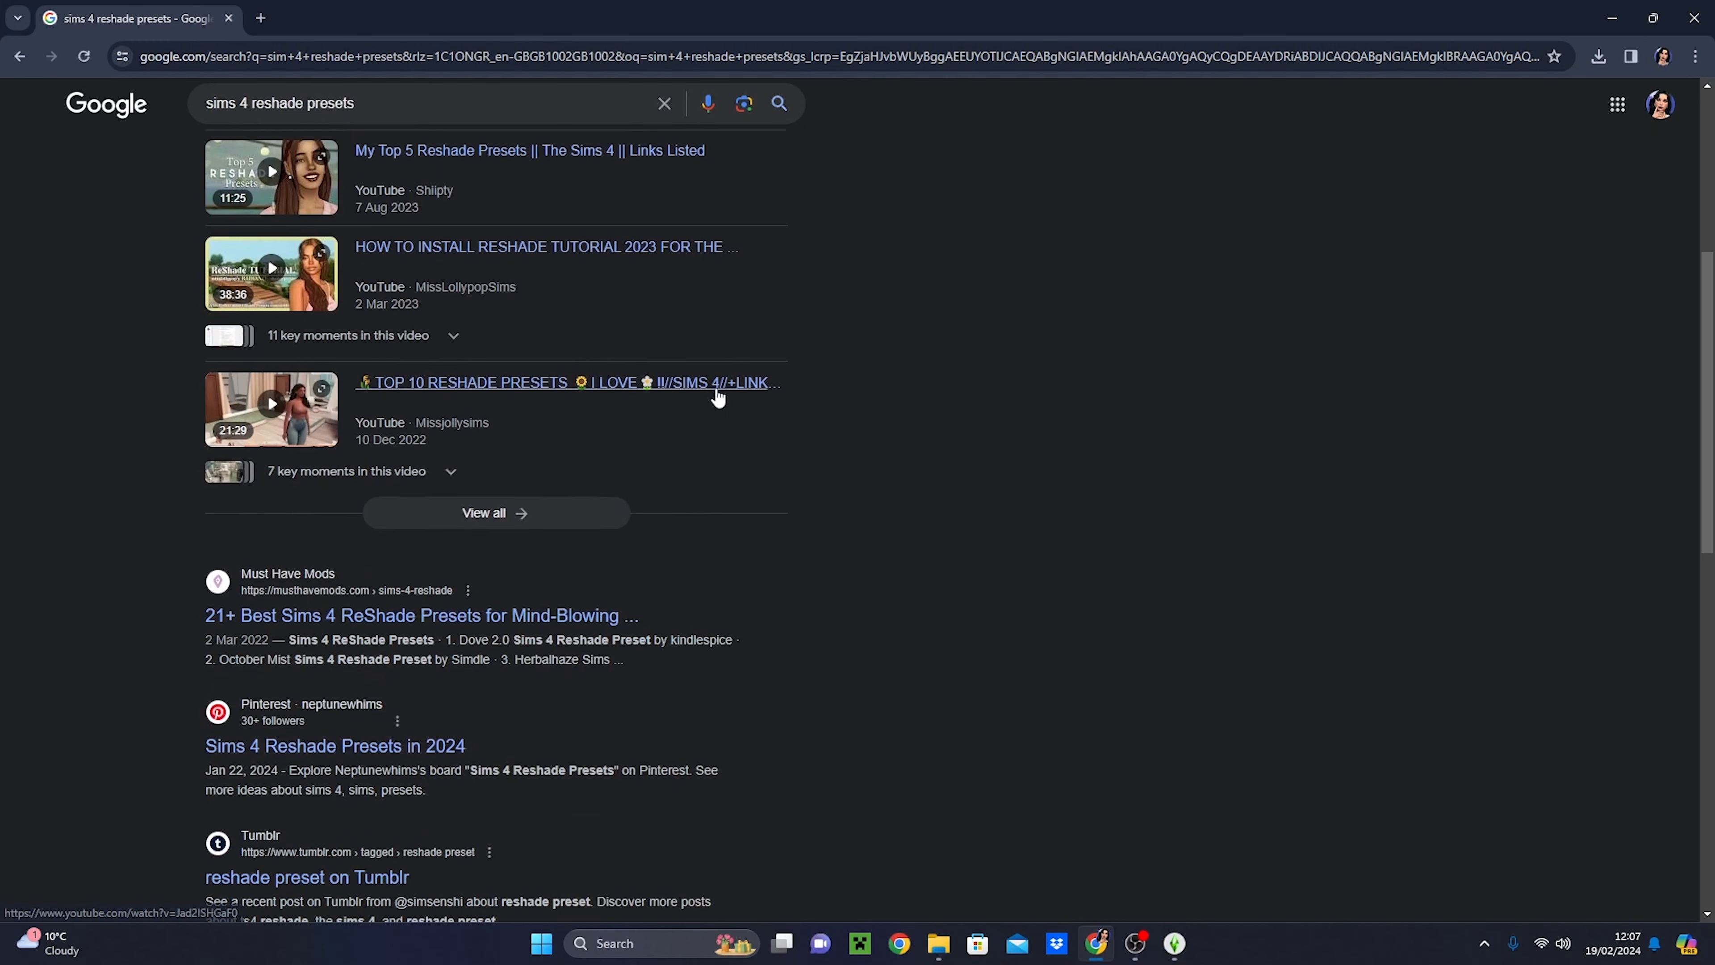
scroll(717, 398, up, 5)
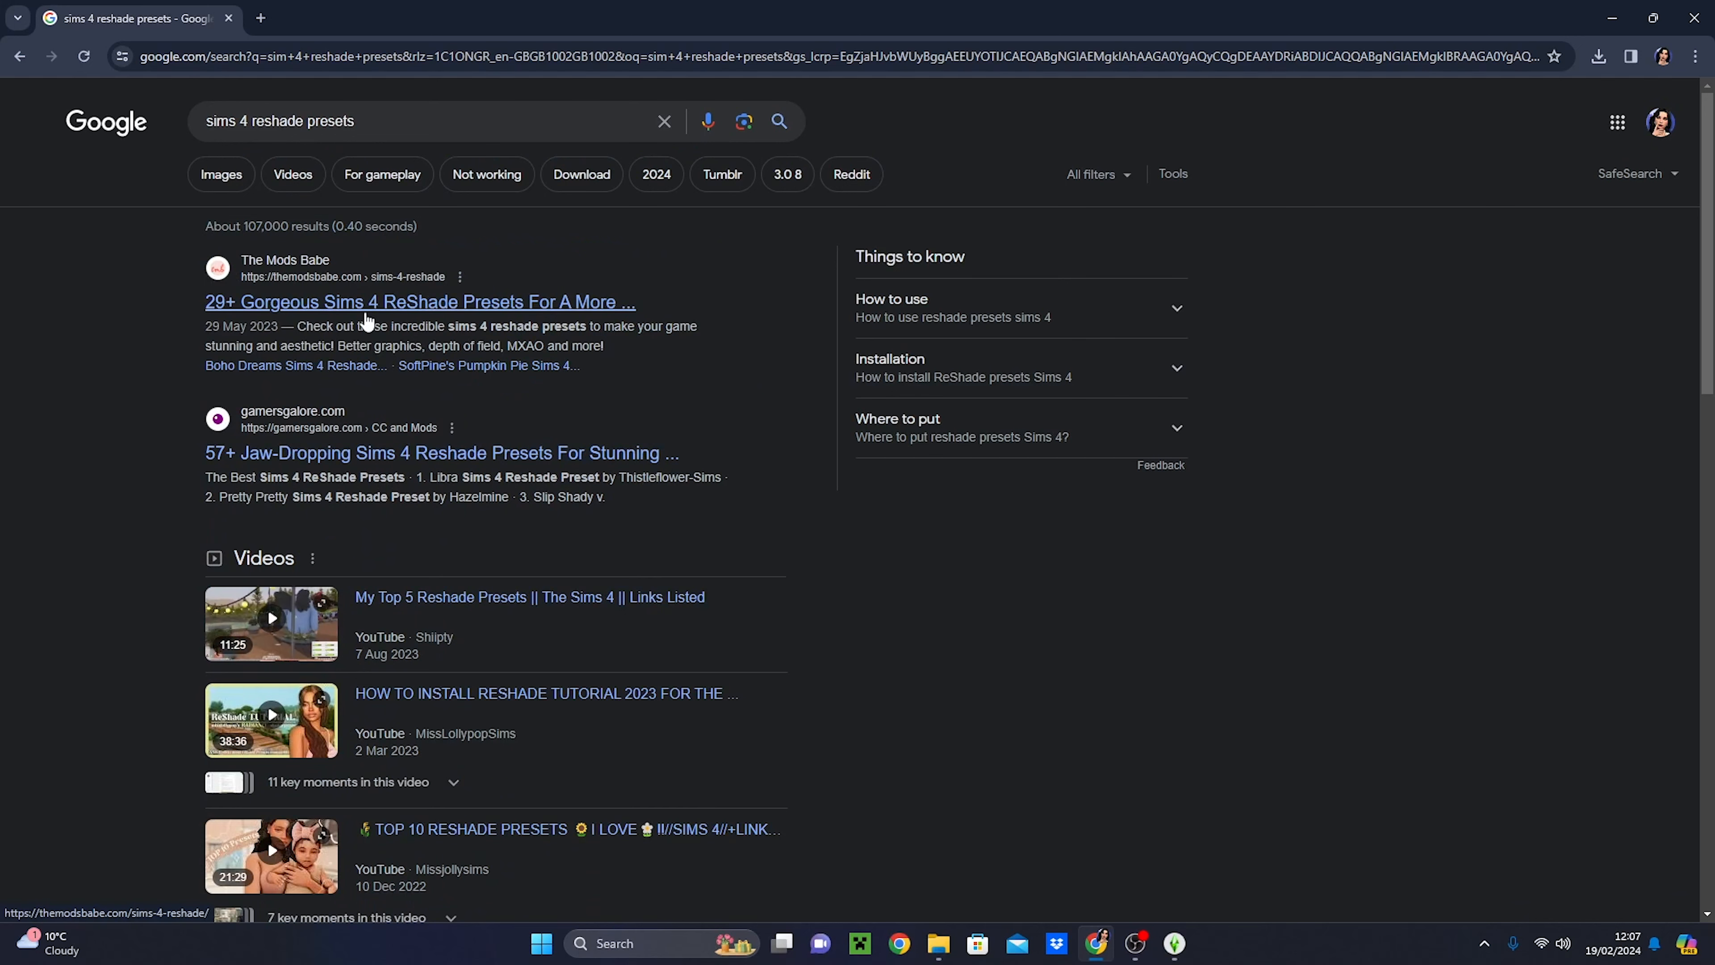
scroll(272, 234, down, 5)
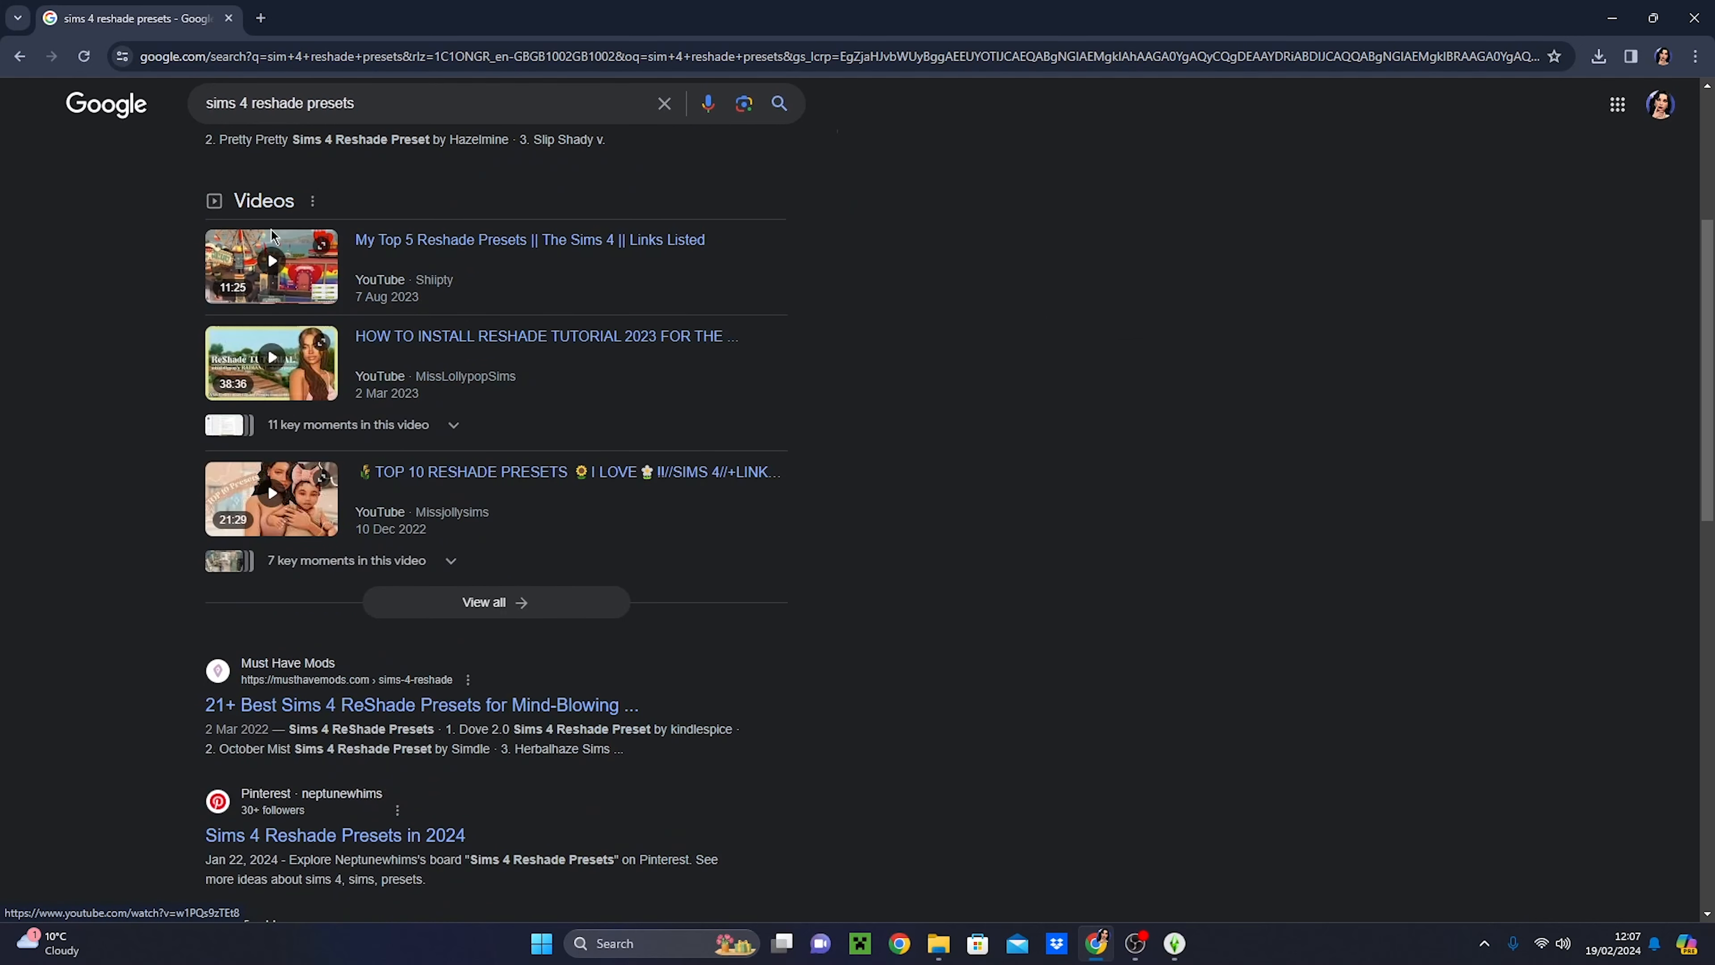
scroll(967, 334, down, 3)
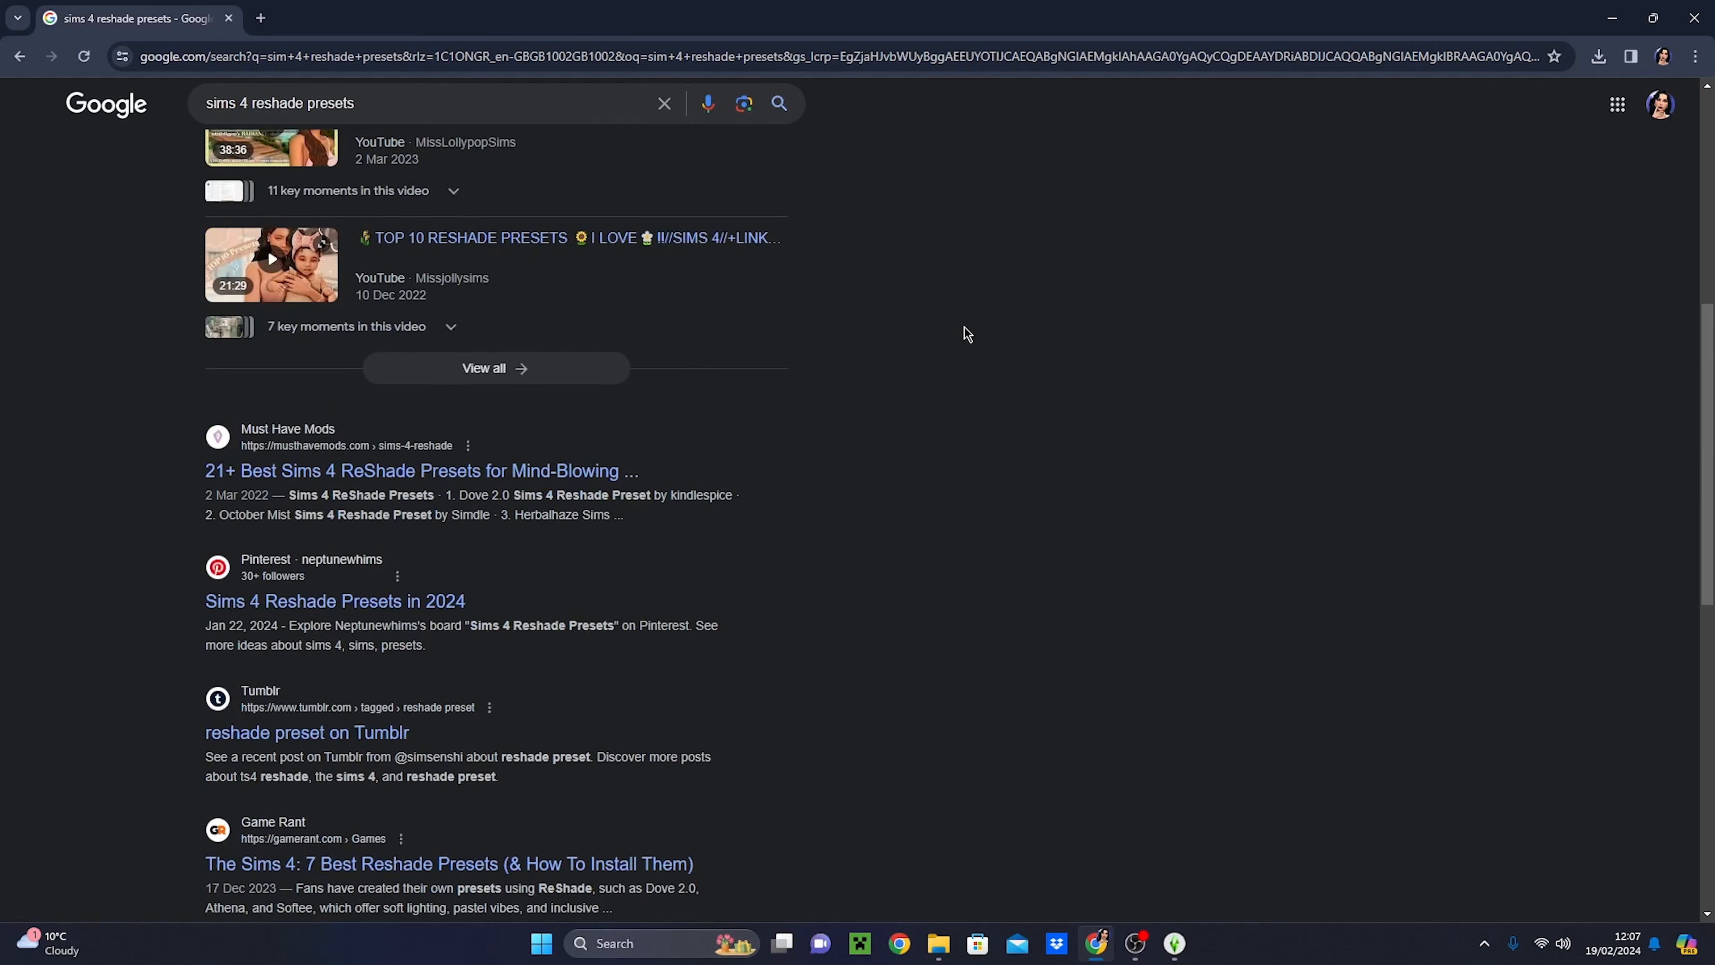
scroll(967, 333, down, 12)
scroll(922, 372, up, 12)
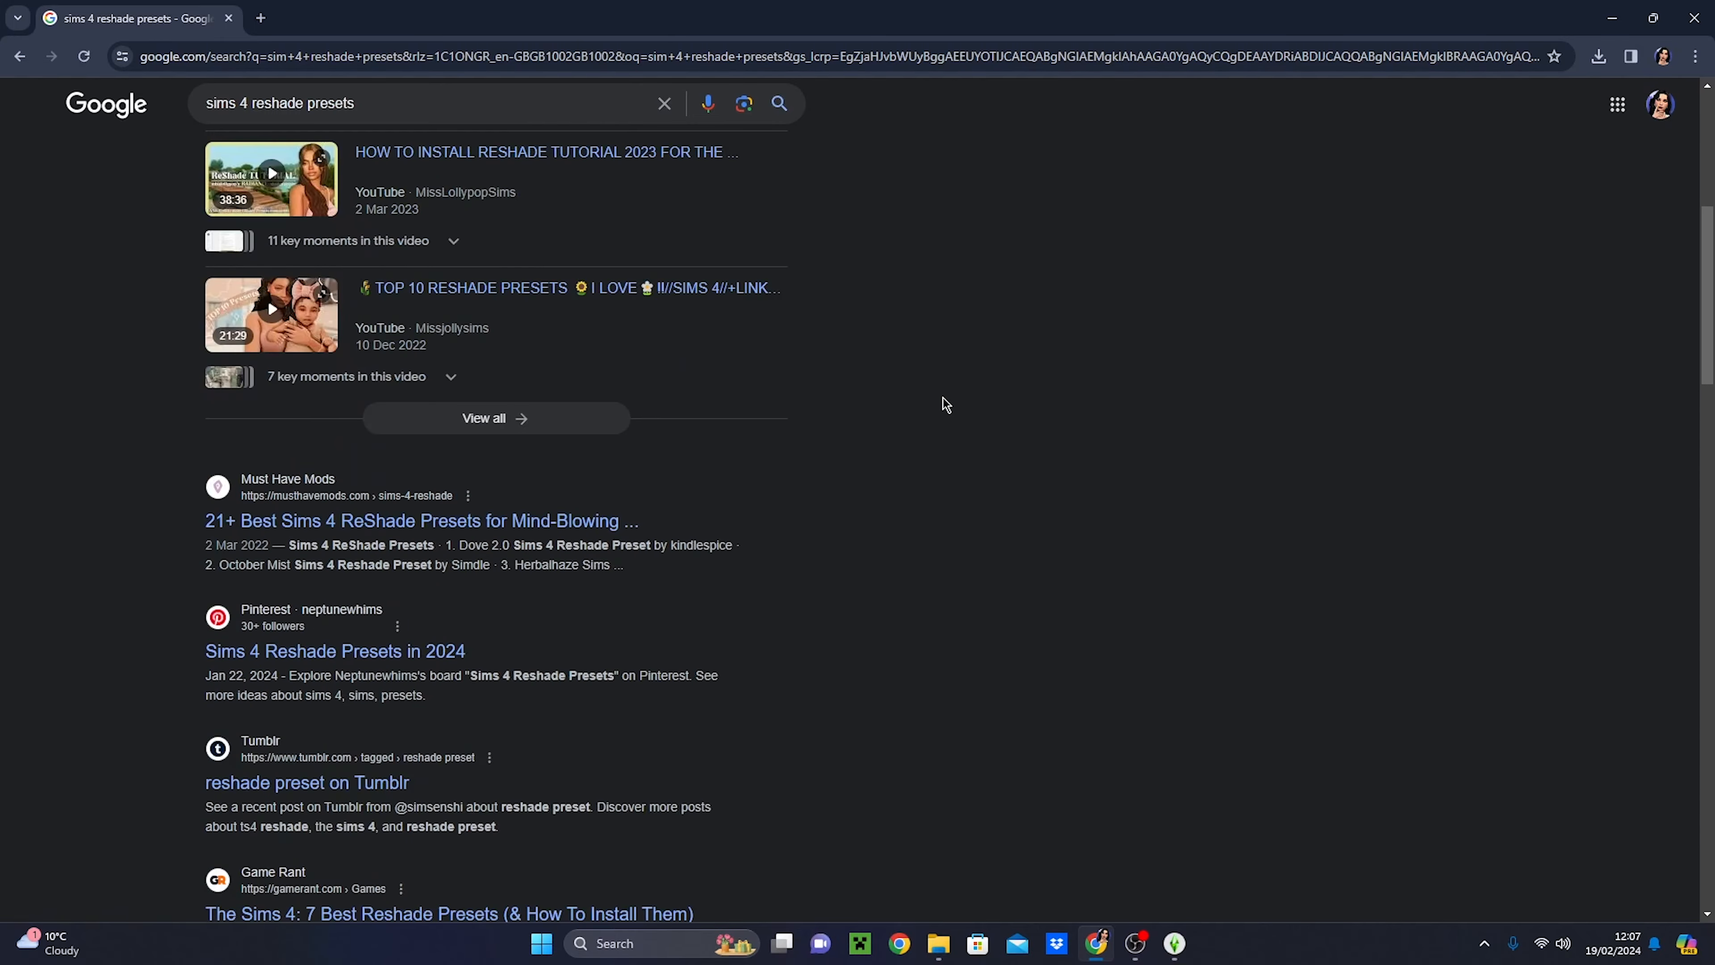
scroll(945, 404, up, 8)
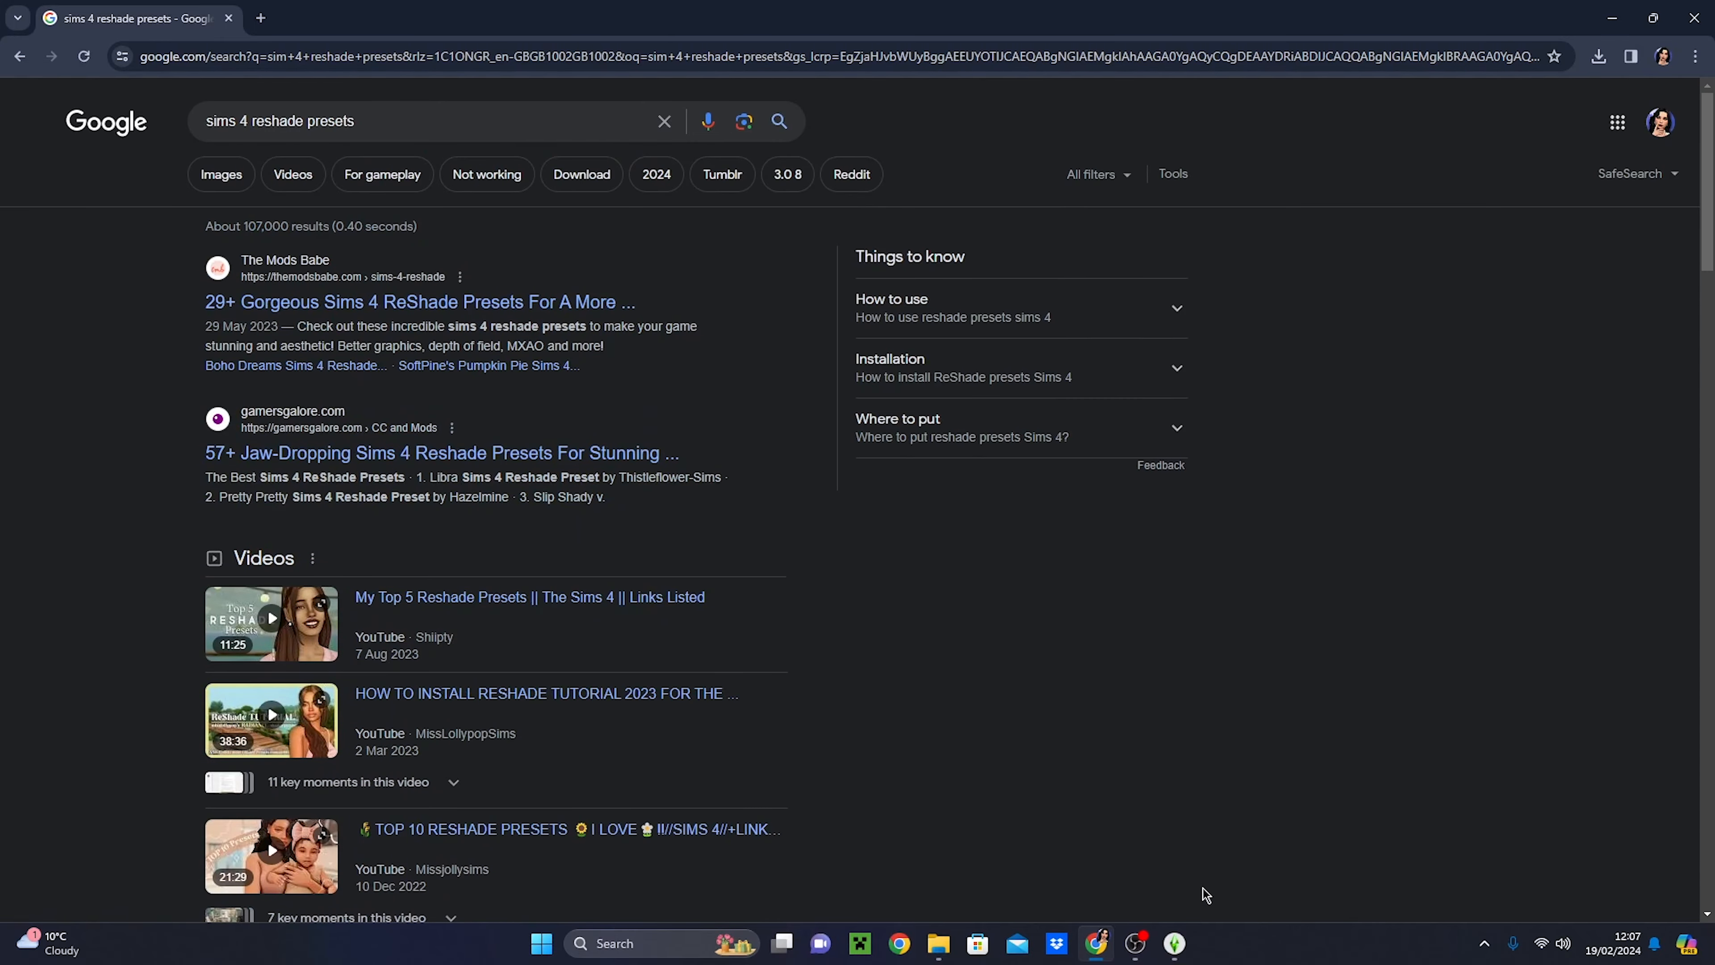
click(1174, 943)
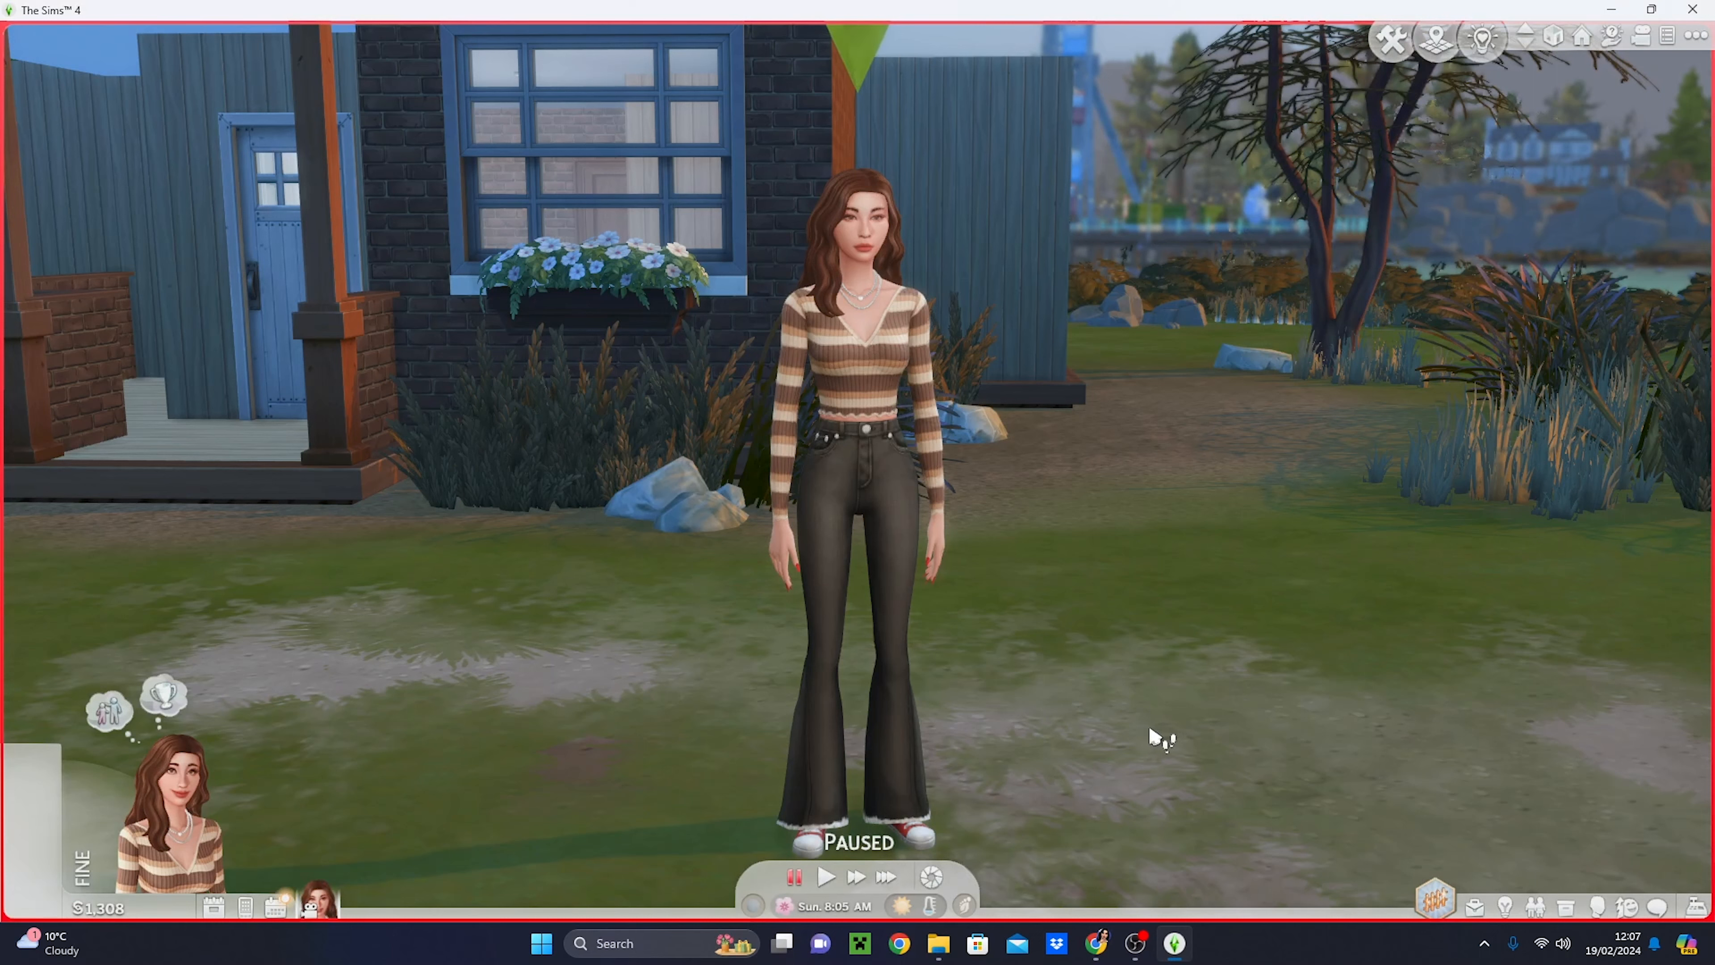